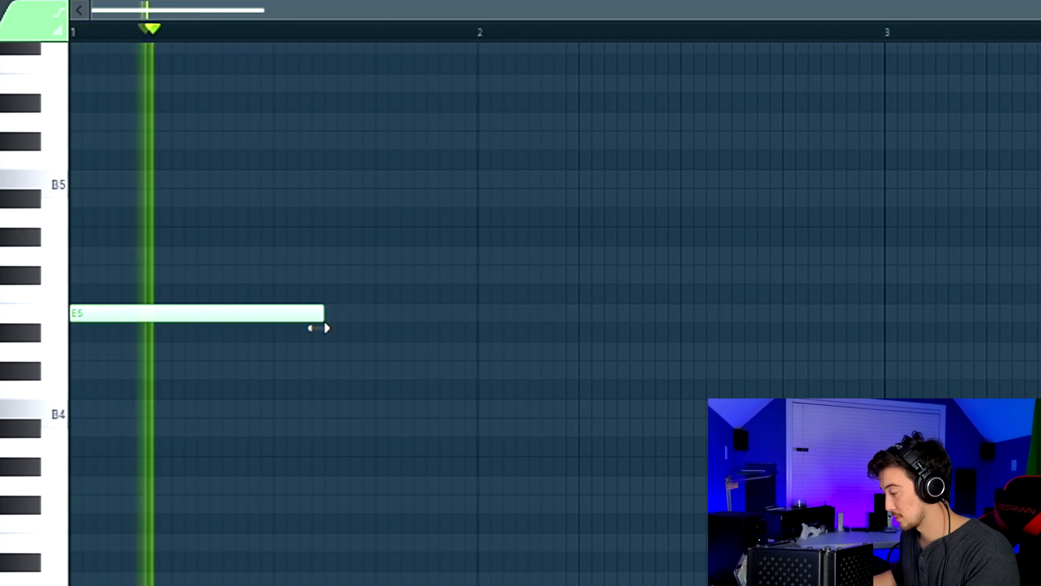
# - Lengthen the opening E5 note, follow it with a short D5 ending at bar 2, and add two C#5 notes in bar 2
pyautogui.moveTo(319, 328); pyautogui.dragTo(356, 339)
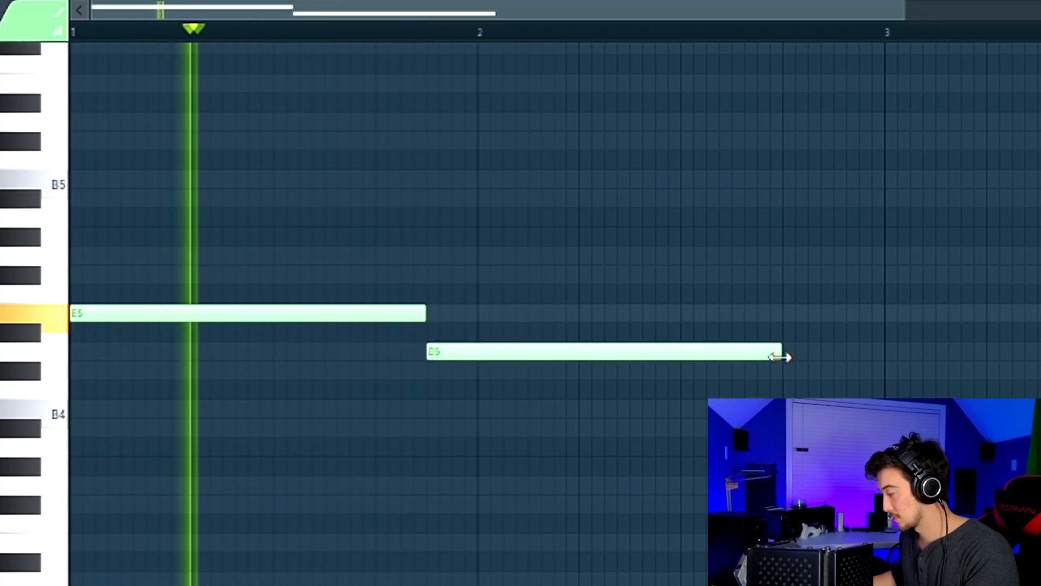
pyautogui.moveTo(780, 356); pyautogui.dragTo(476, 389)
pyautogui.scroll(-2, 476, 390)
pyautogui.click(490, 371)
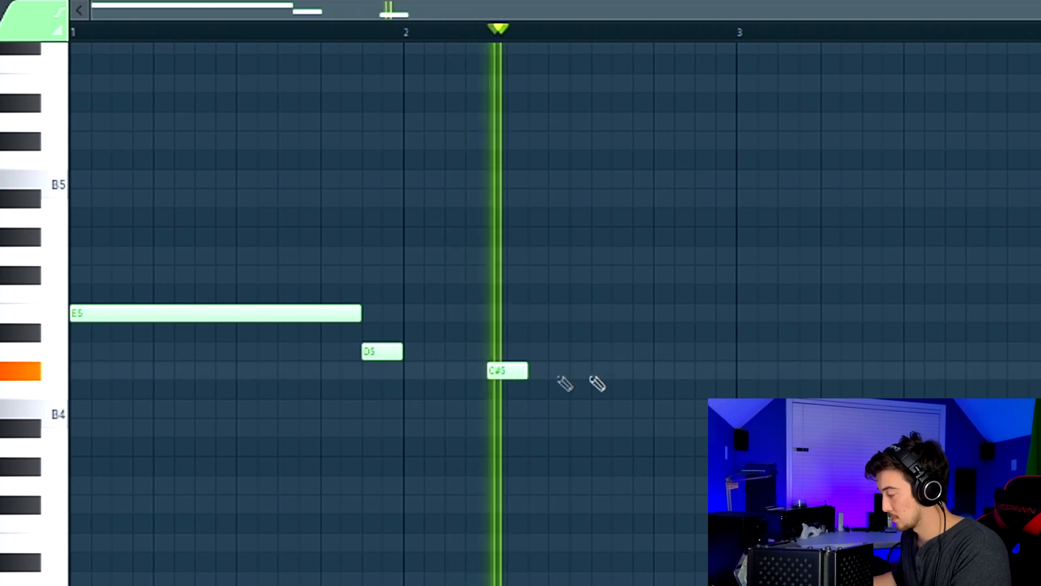
pyautogui.click(612, 371)
pyautogui.press('space')
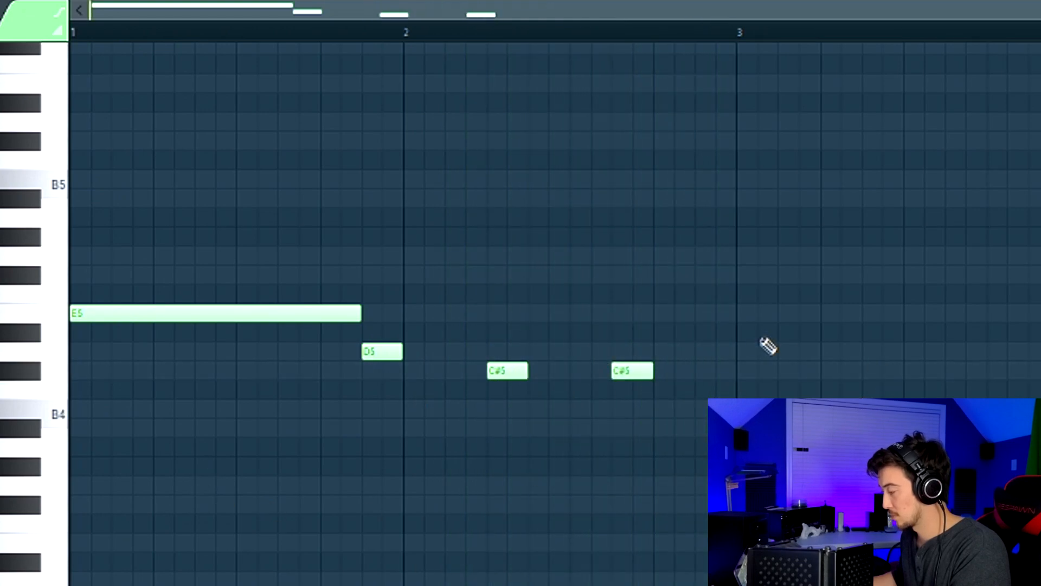
# - Add a short E5 note at the start of bar 3 and a D5 note in the same bar
pyautogui.click(738, 313)
pyautogui.press('space')
pyautogui.click(604, 351)
# - Place a C#5 note near the end of bar 3 and add E5 and D5 notes in bar 4
pyautogui.click(684, 407)
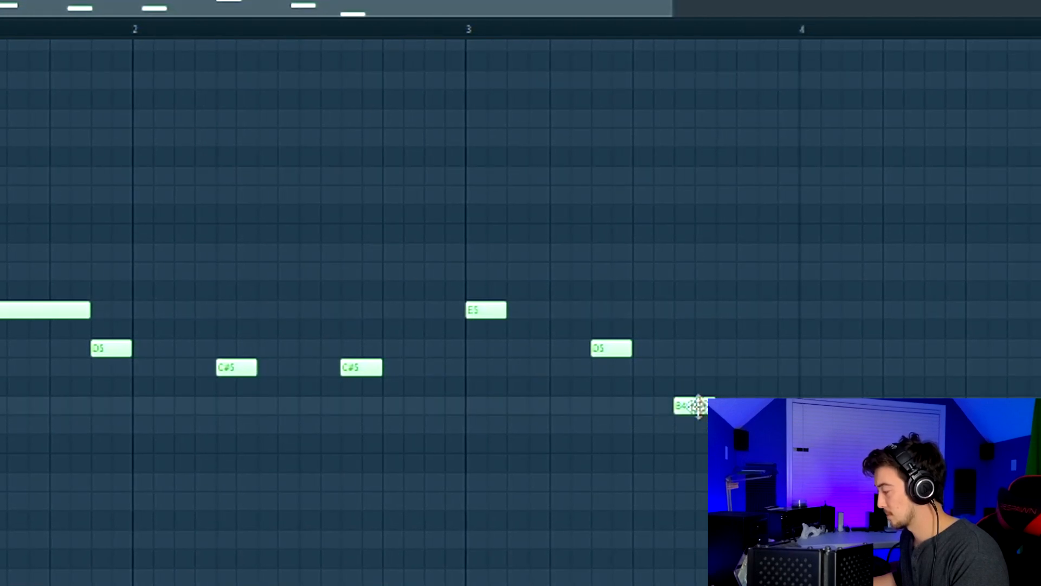
pyautogui.moveTo(698, 406); pyautogui.dragTo(697, 367)
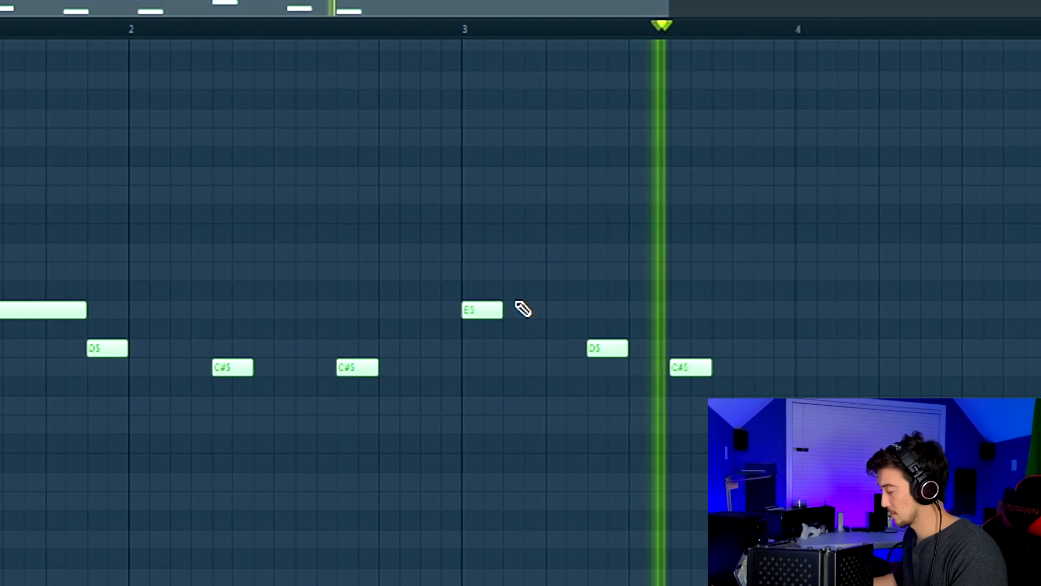
pyautogui.rightClick(674, 371)
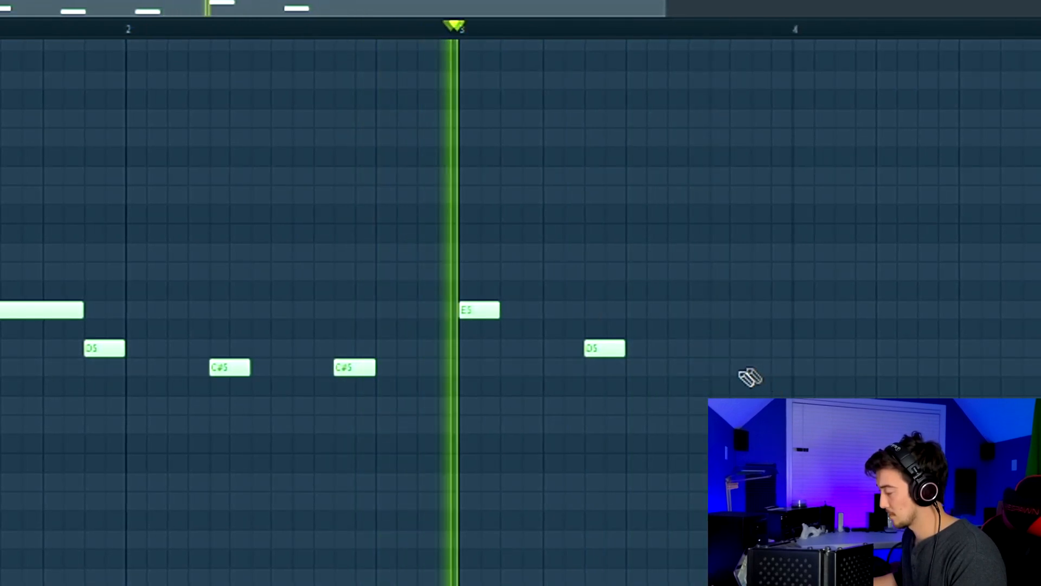
pyautogui.click(717, 372)
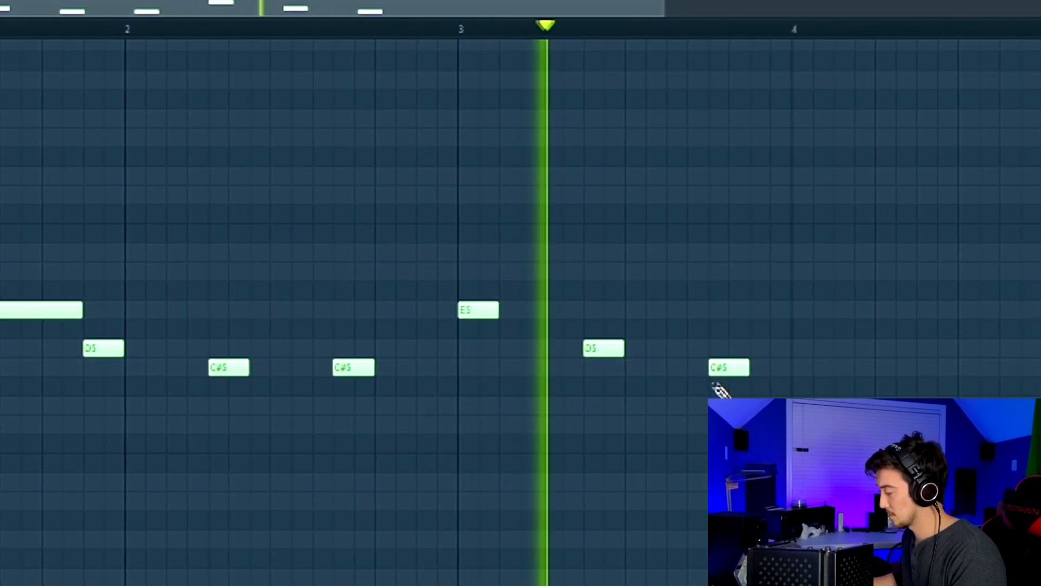
pyautogui.click(878, 310)
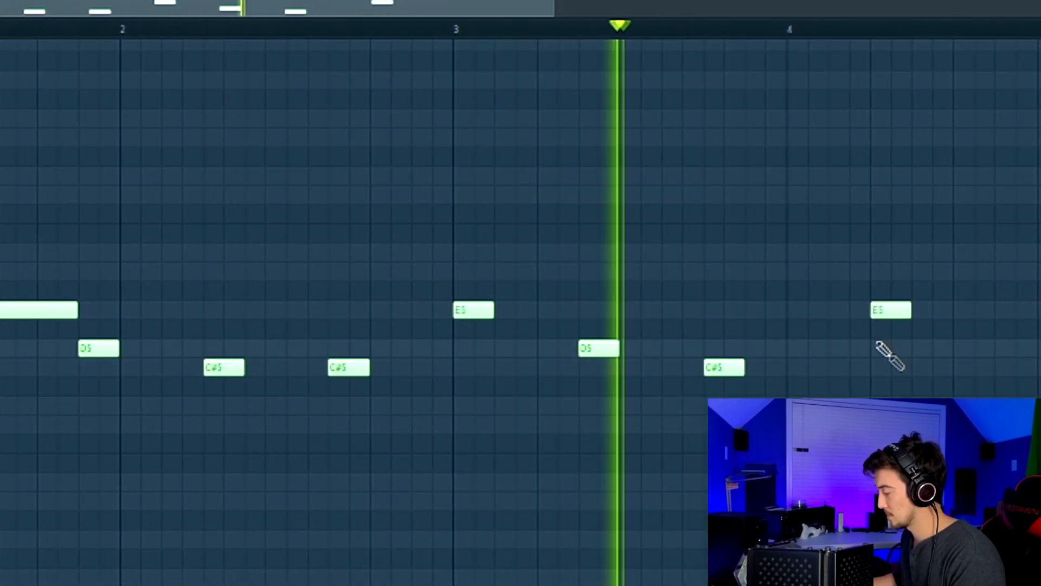
pyautogui.click(995, 350)
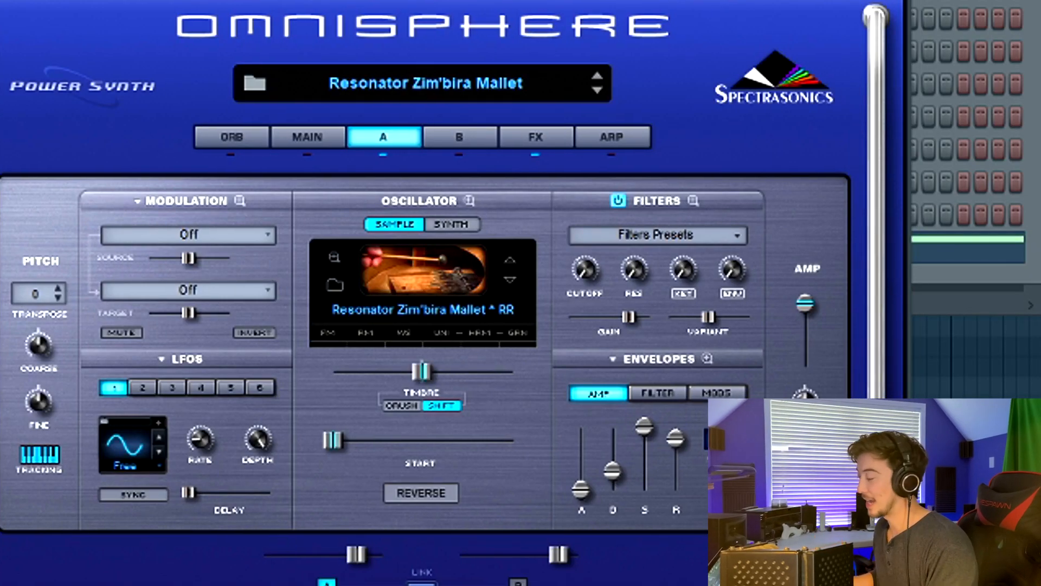
# - Lower the Timbre shift of the Resonator Zim'bira Mallet sound and adjust the attack of its amp envelope
pyautogui.moveTo(421, 372); pyautogui.dragTo(382, 375)
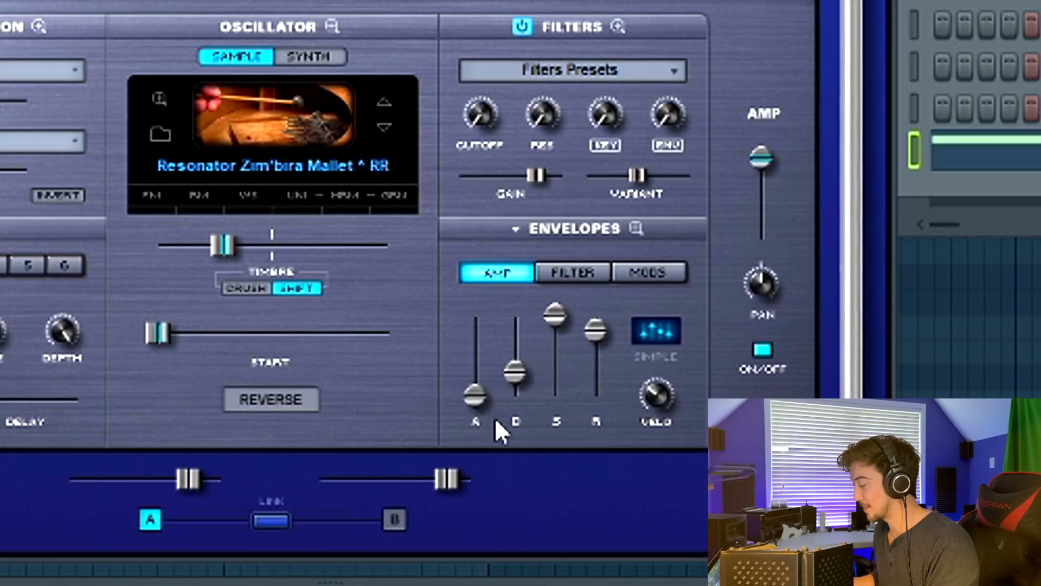
pyautogui.moveTo(471, 399); pyautogui.dragTo(480, 393)
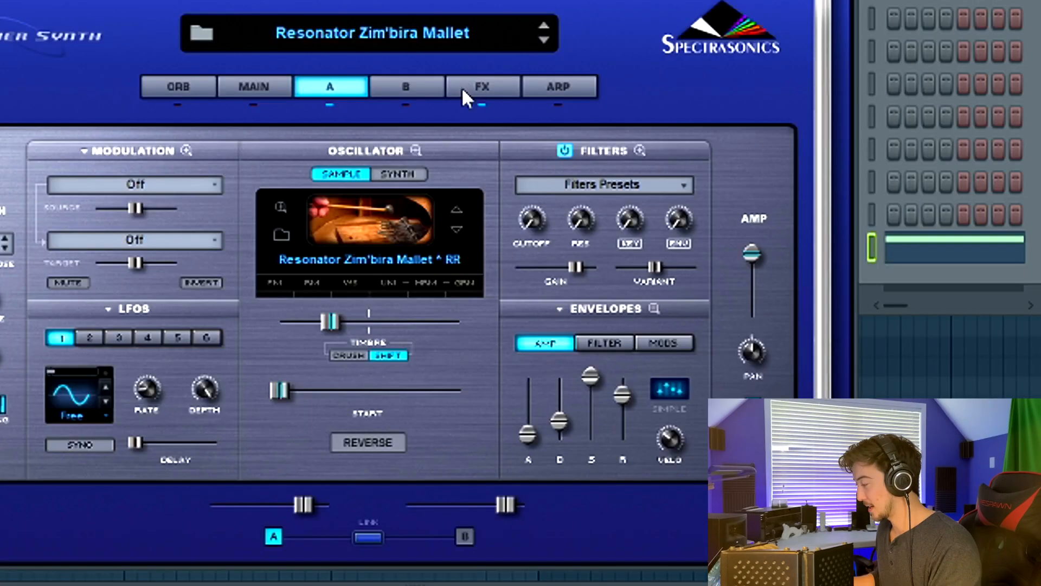
# - Open the patch's common effects rack and adjust the auto-pan depth of the Imager
pyautogui.click(462, 86)
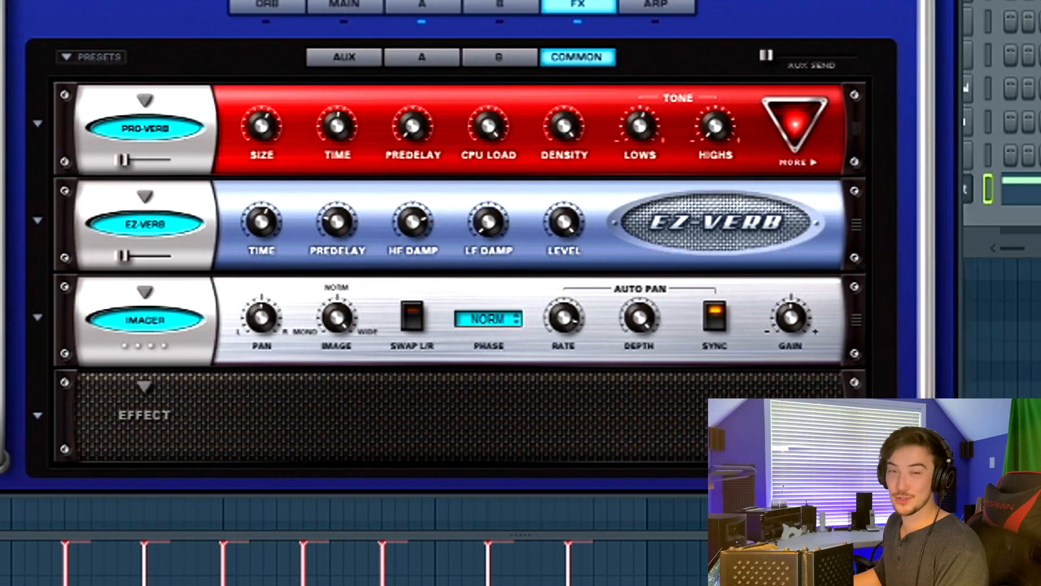
pyautogui.moveTo(661, 324)
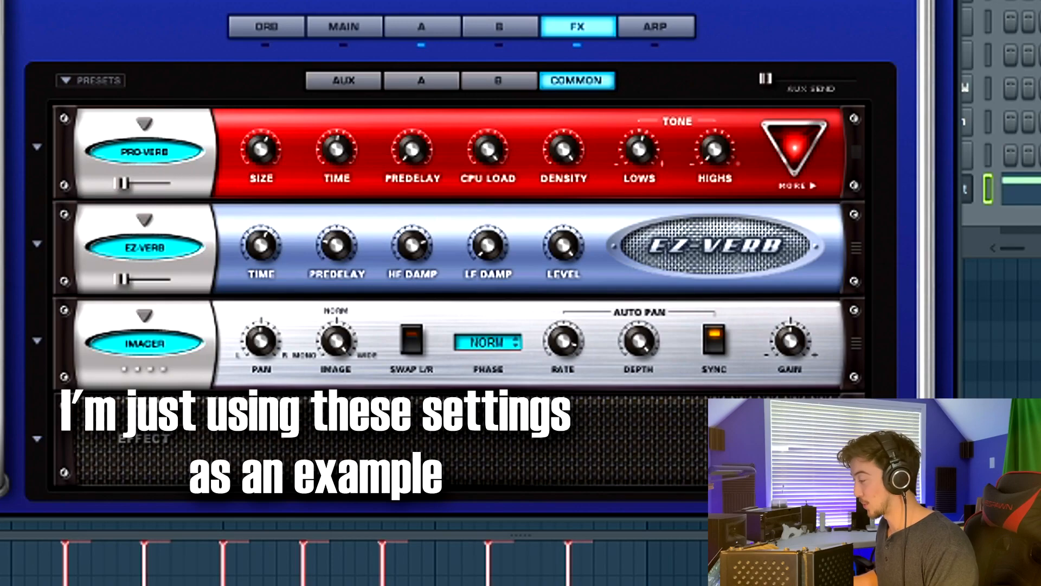
pyautogui.moveTo(0, 124); pyautogui.dragTo(1, 132)
pyautogui.moveTo(647, 350); pyautogui.dragTo(646, 470)
pyautogui.moveTo(647, 351)
pyautogui.moveTo(647, 351); pyautogui.dragTo(702, 190)
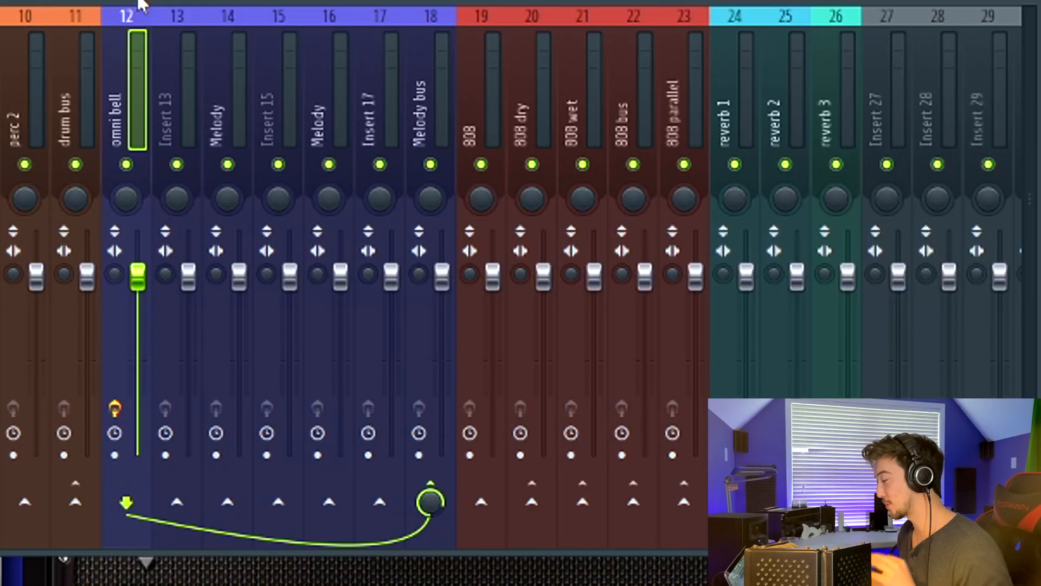
# - Send omni bell to mixer track 13 and set that track's Chamber reverb to a 1.06 s decay with an adjusted high cut
pyautogui.click(180, 505)
pyautogui.click(187, 106)
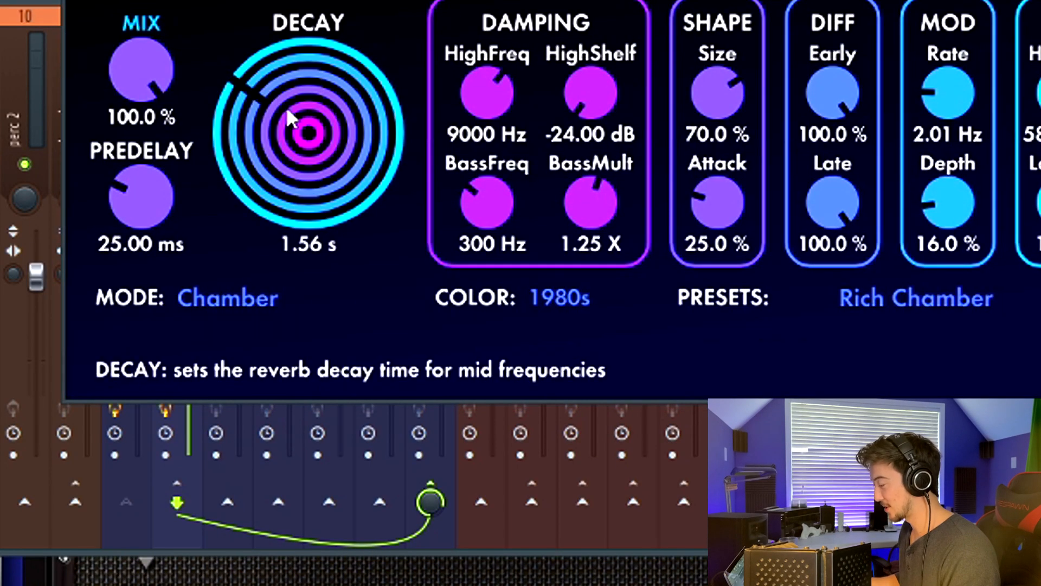
pyautogui.moveTo(374, 1); pyautogui.dragTo(247, 0)
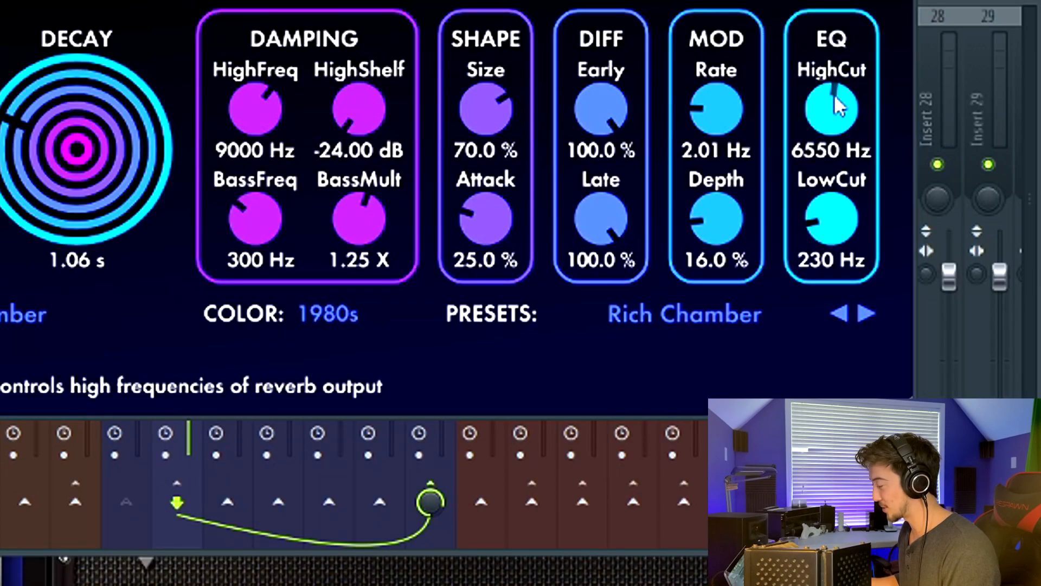
pyautogui.moveTo(840, 143); pyautogui.dragTo(843, 157)
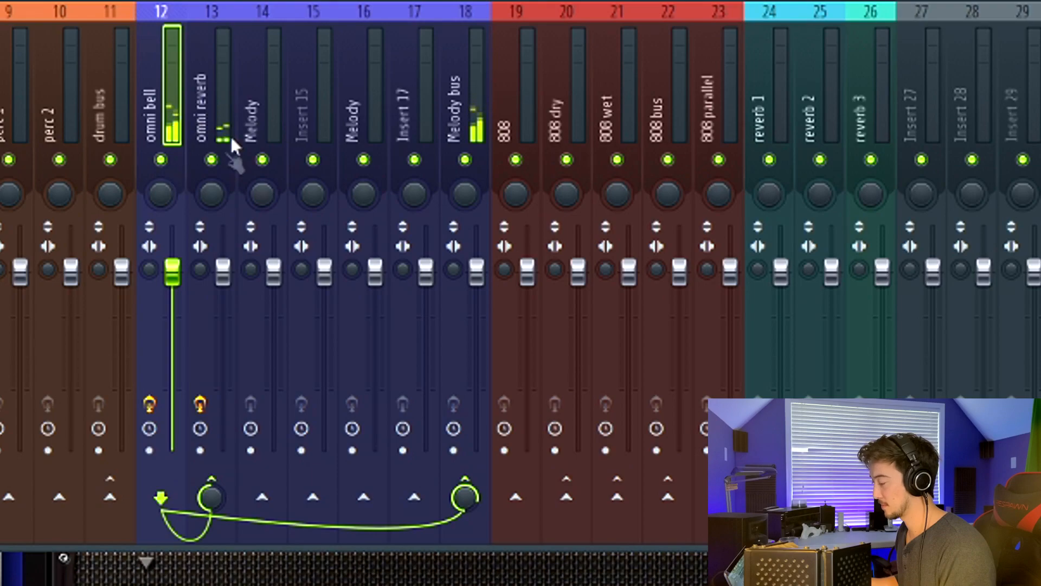
# - Inspect the omni bell, omni reverb and Melody mixer tracks
pyautogui.click(232, 145)
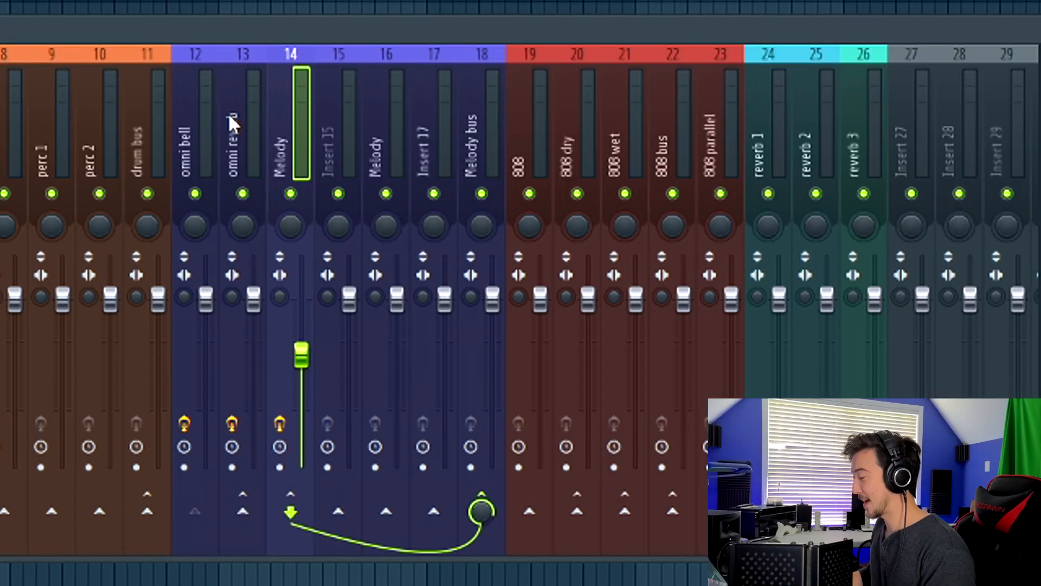
pyautogui.click(216, 128)
pyautogui.click(304, 124)
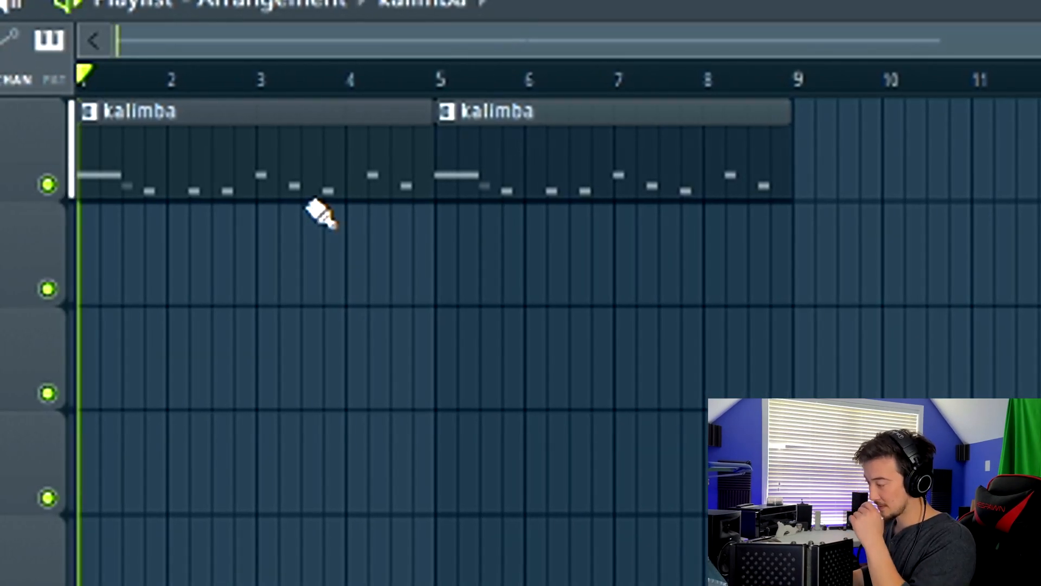
# - Play the kalimba melody and examine the opening chord's notes against it in the piano roll
pyautogui.press('space')
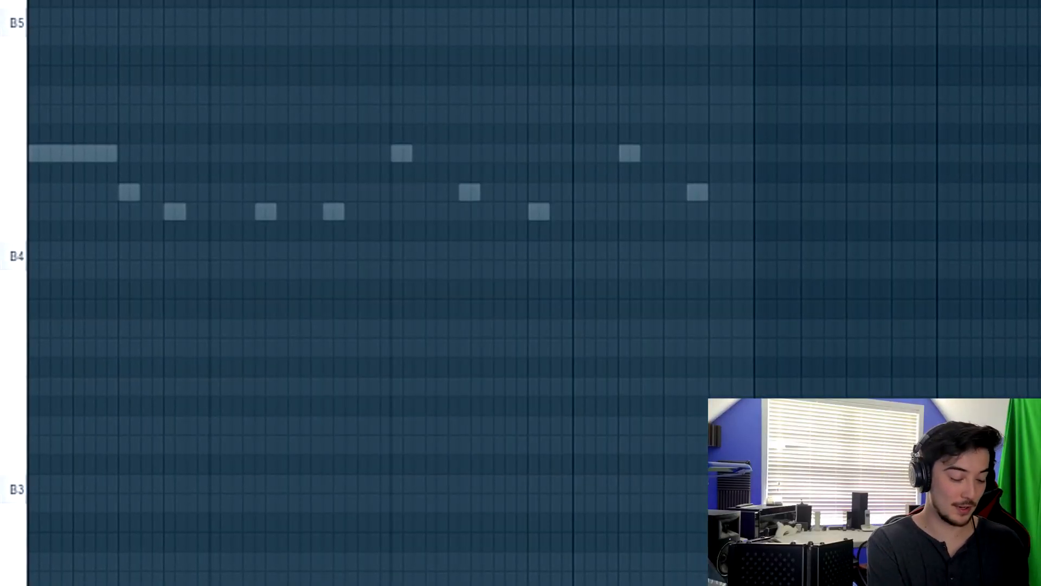
pyautogui.press('space')
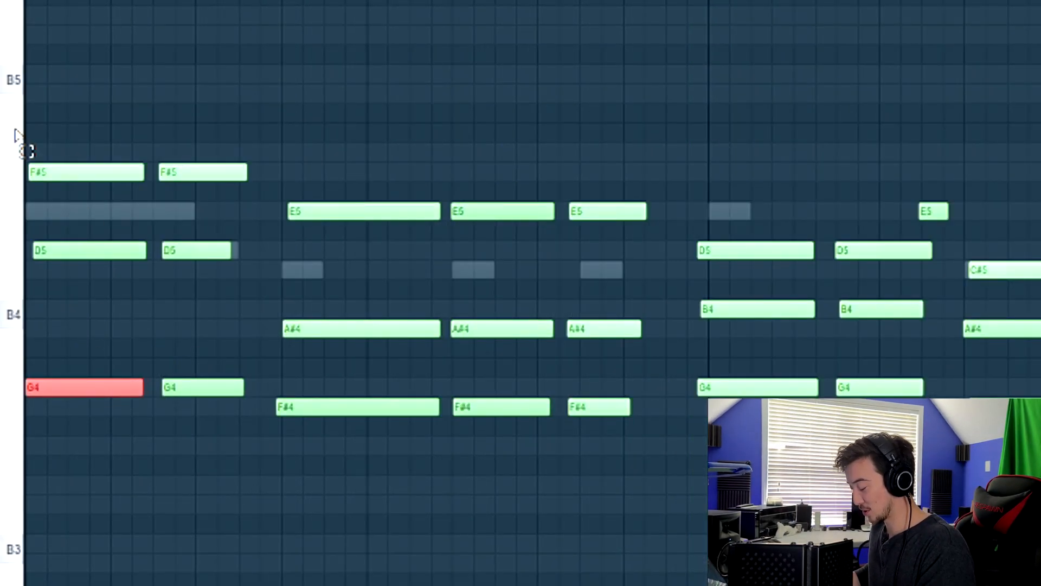
pyautogui.keyDown('ctrl'); pyautogui.click(50, 182); pyautogui.keyUp('ctrl')
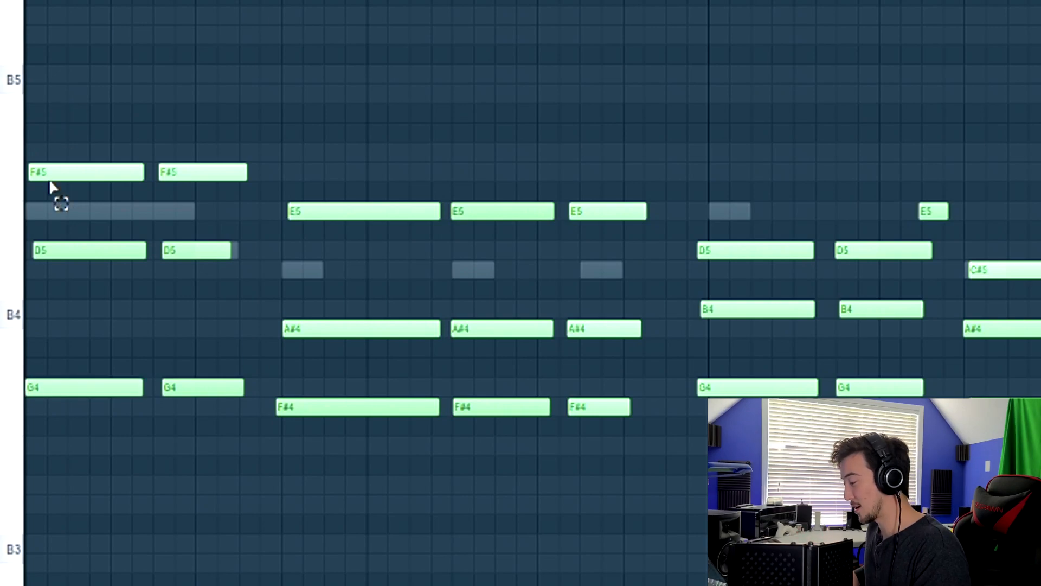
pyautogui.keyDown('ctrl'); pyautogui.click(75, 172); pyautogui.keyUp('ctrl')
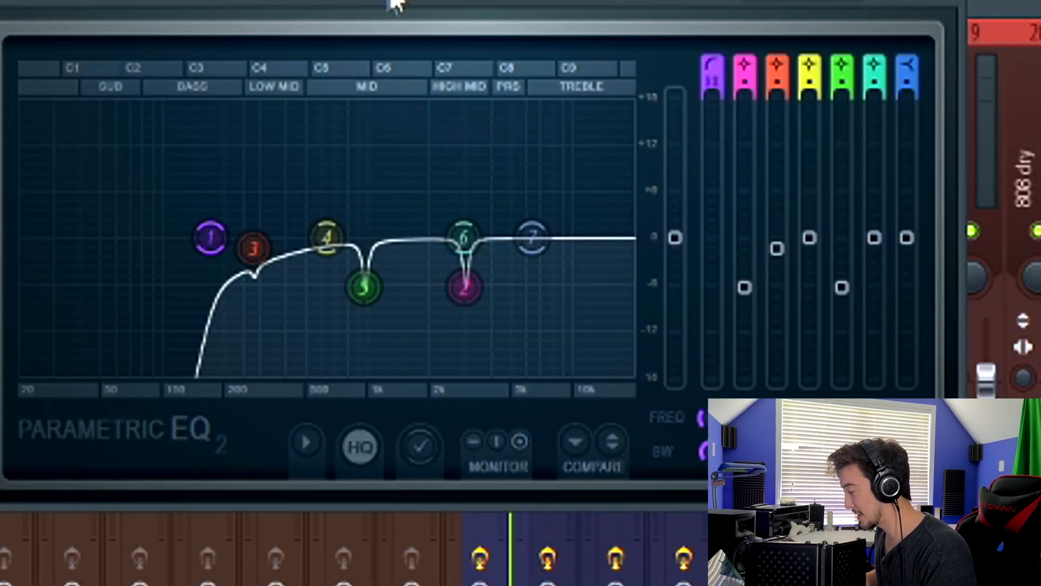
pyautogui.moveTo(394, 4); pyautogui.dragTo(440, 0)
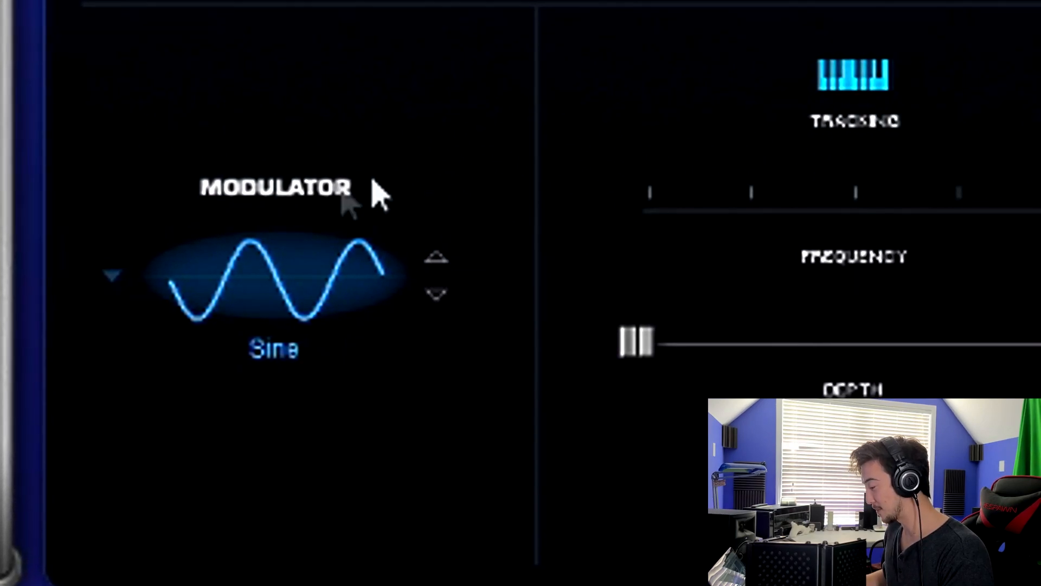
# - Audition the ring modulation's modulator waveforms, return to Sine, select Boost and raise the depth to about two-thirds
pyautogui.click(436, 259)
pyautogui.click(432, 263)
pyautogui.click(437, 290)
pyautogui.click(437, 290)
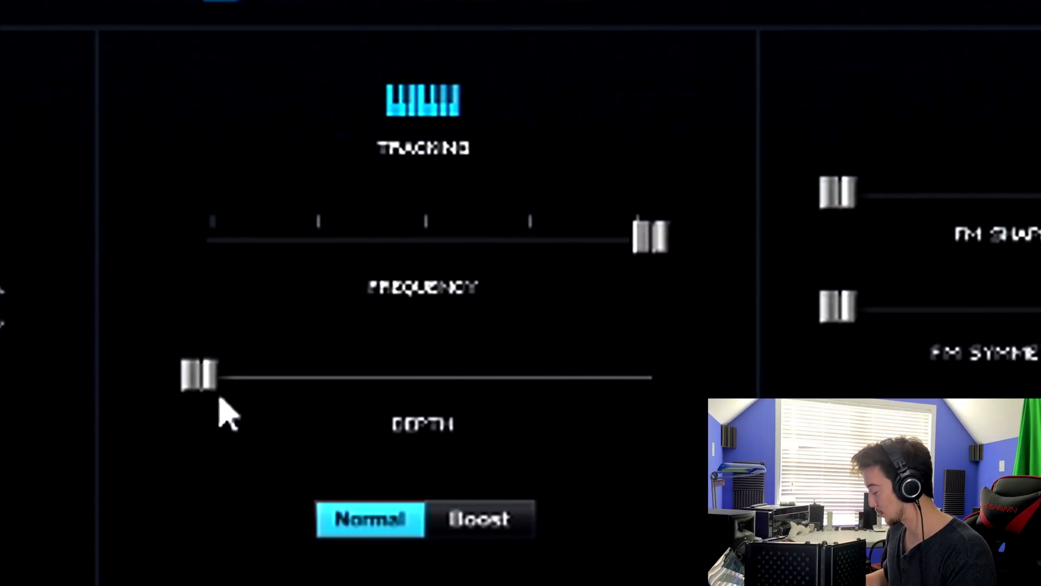
pyautogui.click(479, 524)
pyautogui.moveTo(183, 389); pyautogui.dragTo(493, 370)
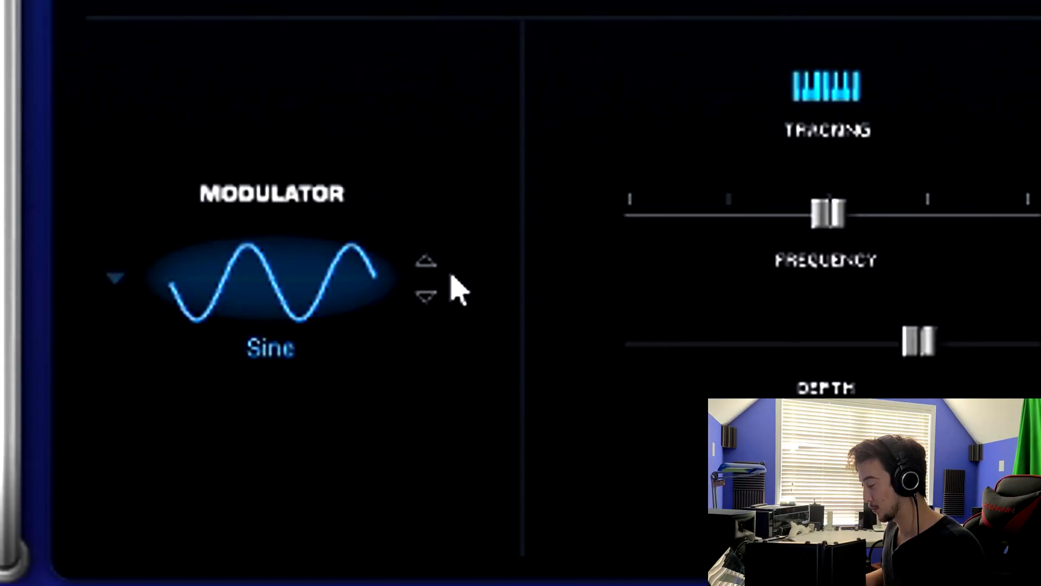
# - Audition the Triangle and neighbouring modulator waveforms and readjust the ring modulation sliders
pyautogui.click(429, 267)
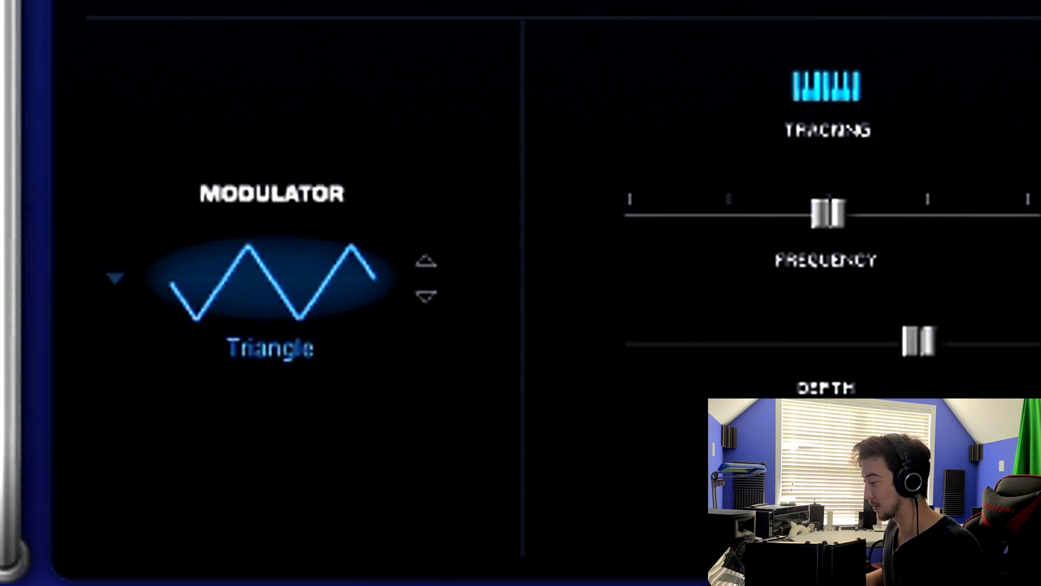
pyautogui.click(428, 268)
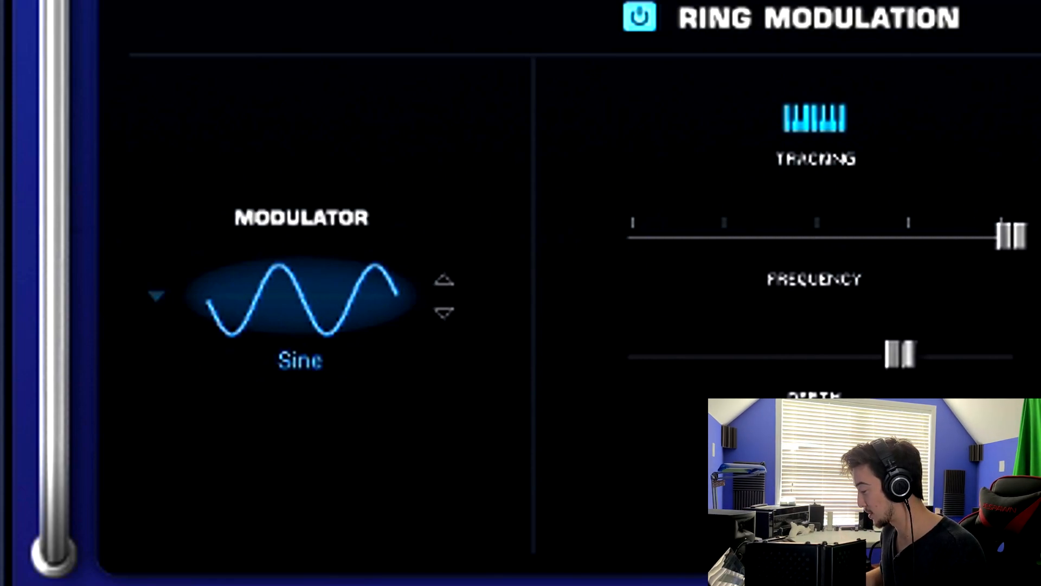
pyautogui.moveTo(655, 313); pyautogui.dragTo(454, 309)
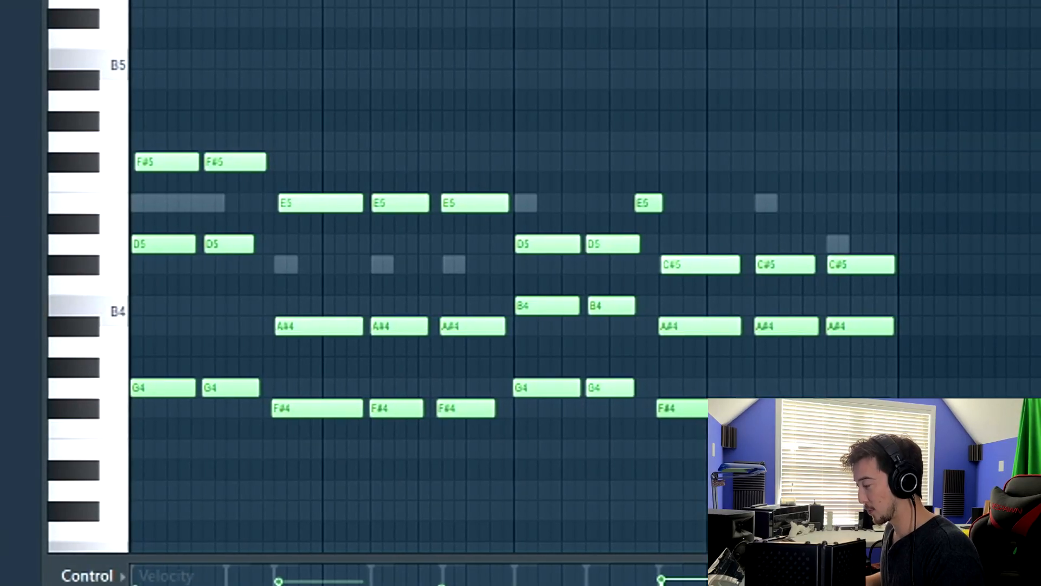
# - Examine the opening G4, D5 and F#5 chord by highlighting both hits, the first hit alone and the upper F#5 notes
pyautogui.moveTo(227, 112); pyautogui.dragTo(171, 478)
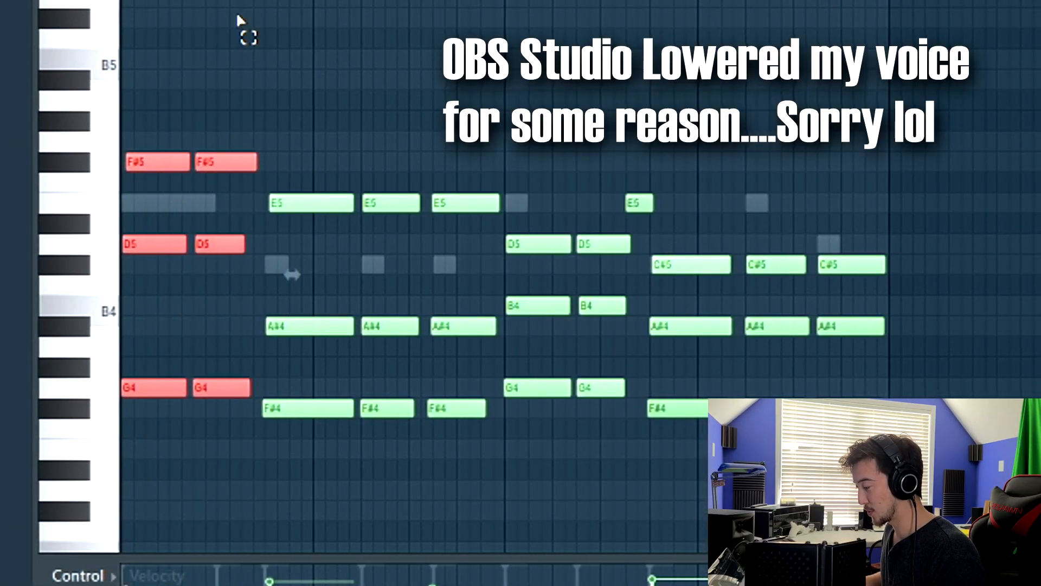
pyautogui.click(235, 23)
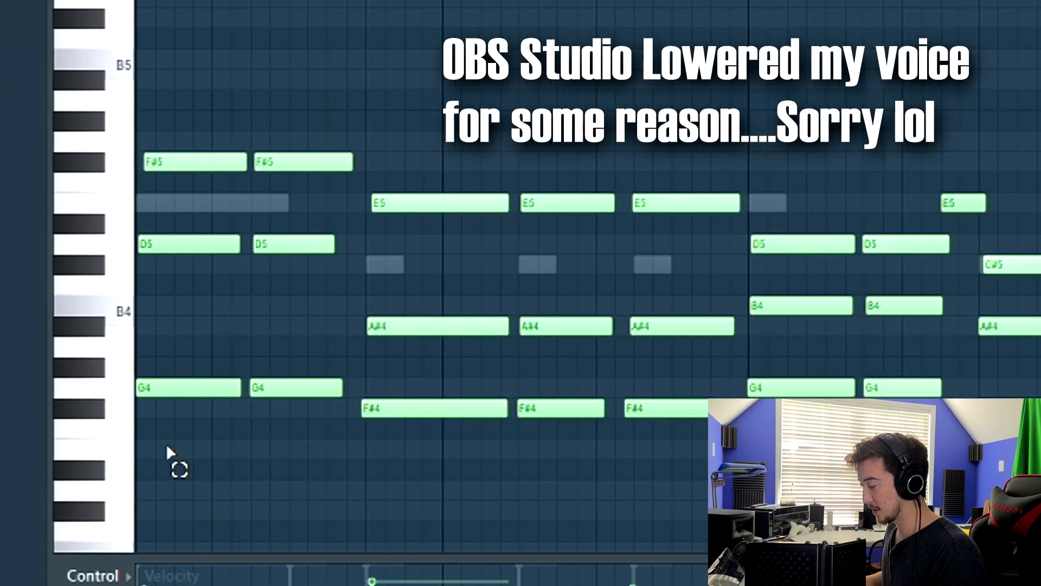
pyautogui.moveTo(181, 433); pyautogui.dragTo(166, 141)
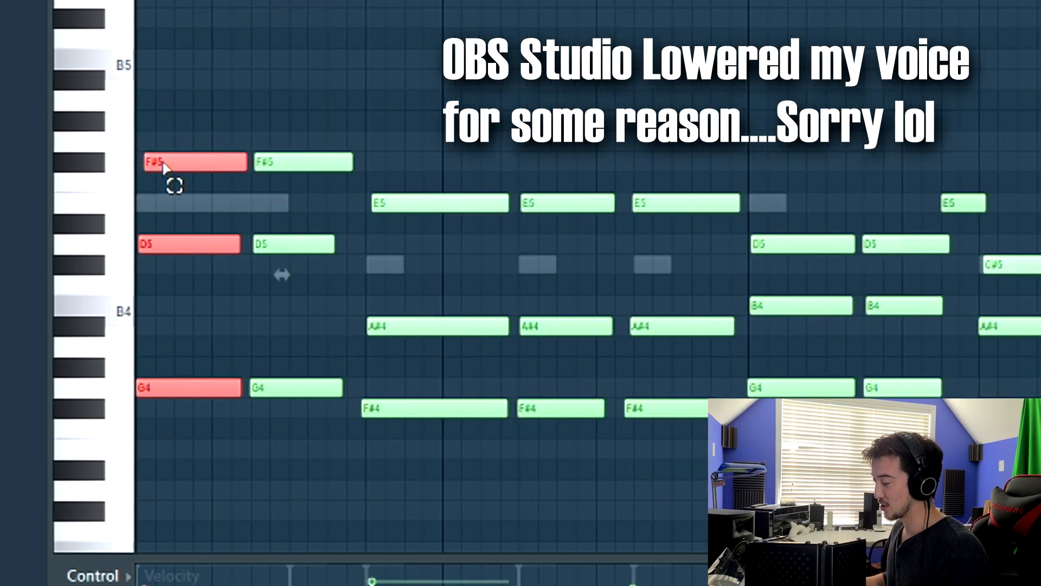
pyautogui.click(164, 99)
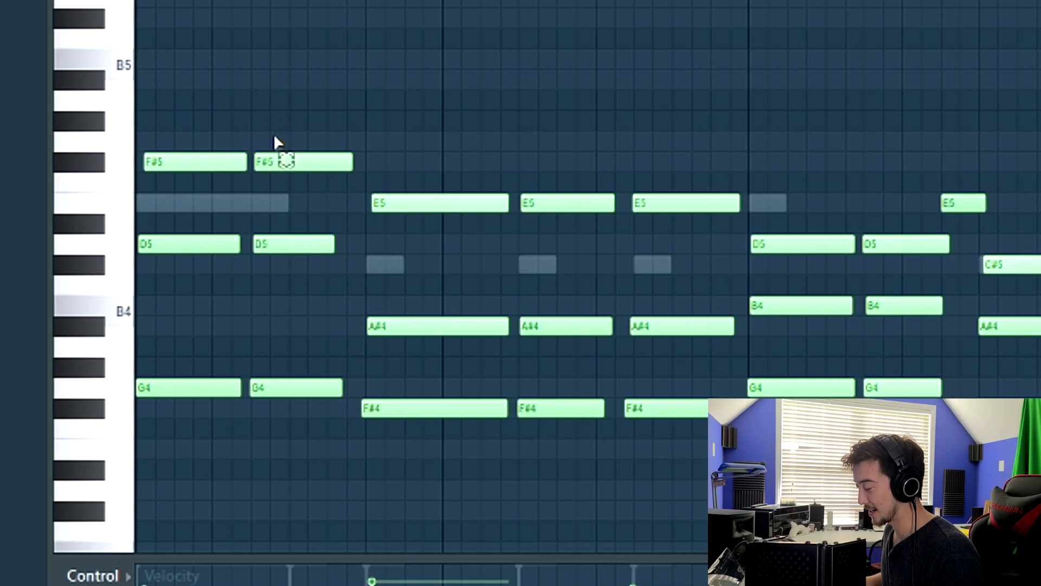
pyautogui.moveTo(162, 115); pyautogui.dragTo(338, 170)
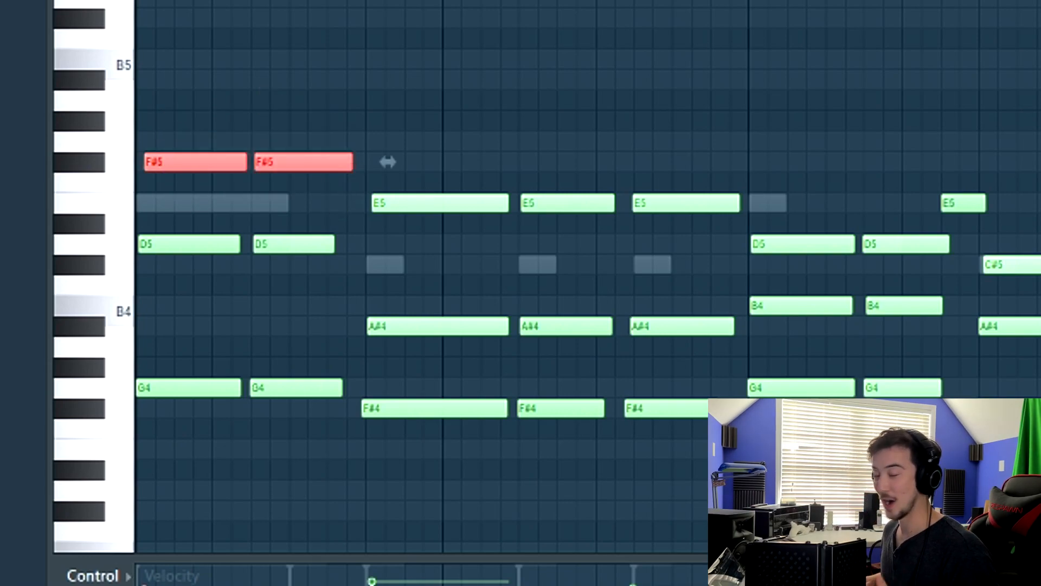
pyautogui.moveTo(332, 1); pyautogui.dragTo(227, 404)
pyautogui.click(324, 445)
pyautogui.moveTo(307, 459); pyautogui.dragTo(147, 29)
pyautogui.click(146, 3)
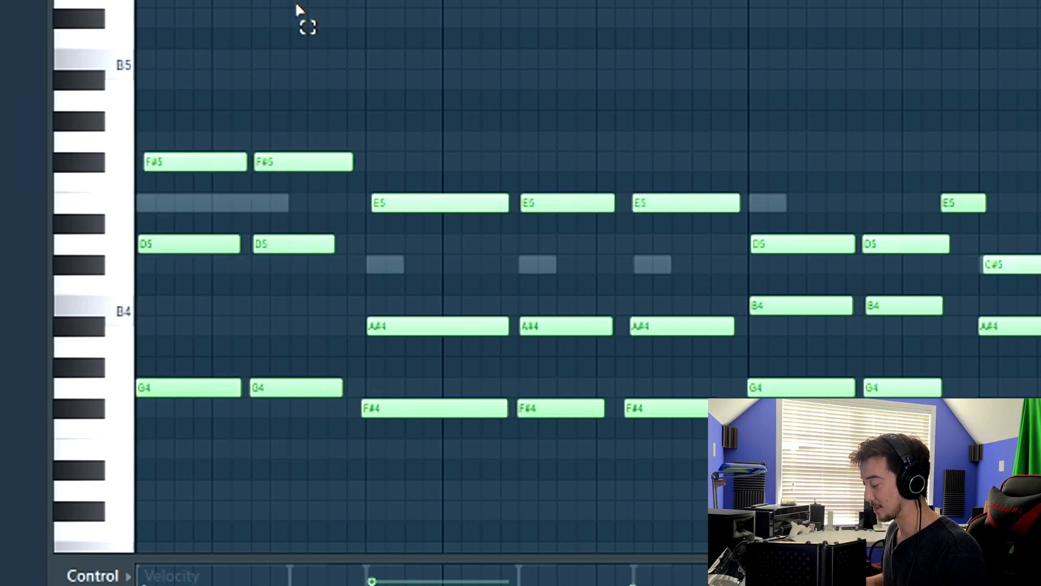
# - Examine the opening chord's two hits against the melody and play the chord progression
pyautogui.moveTo(179, 113); pyautogui.dragTo(300, 442)
pyautogui.click(270, 81)
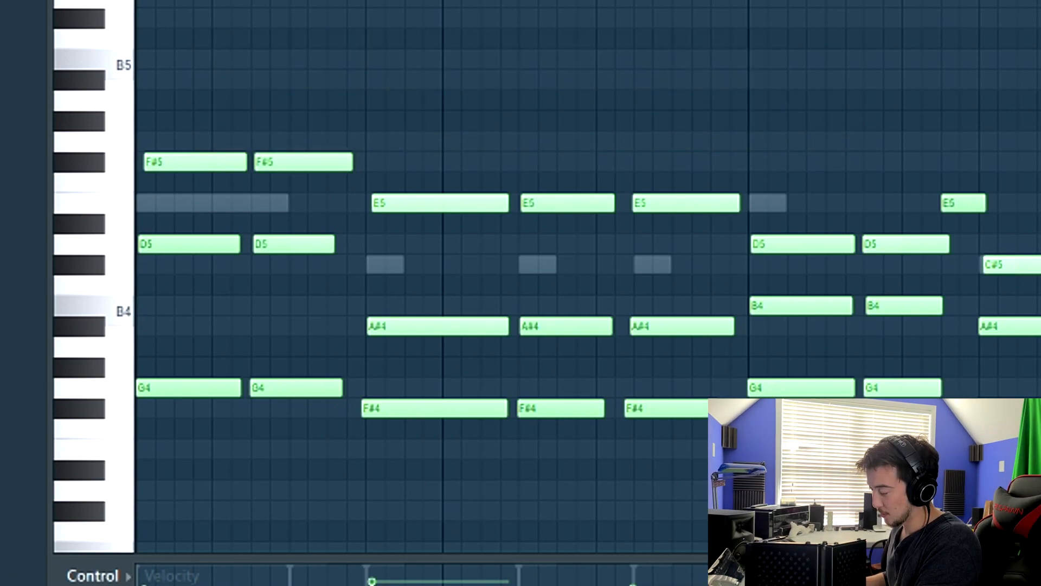
pyautogui.press('space')
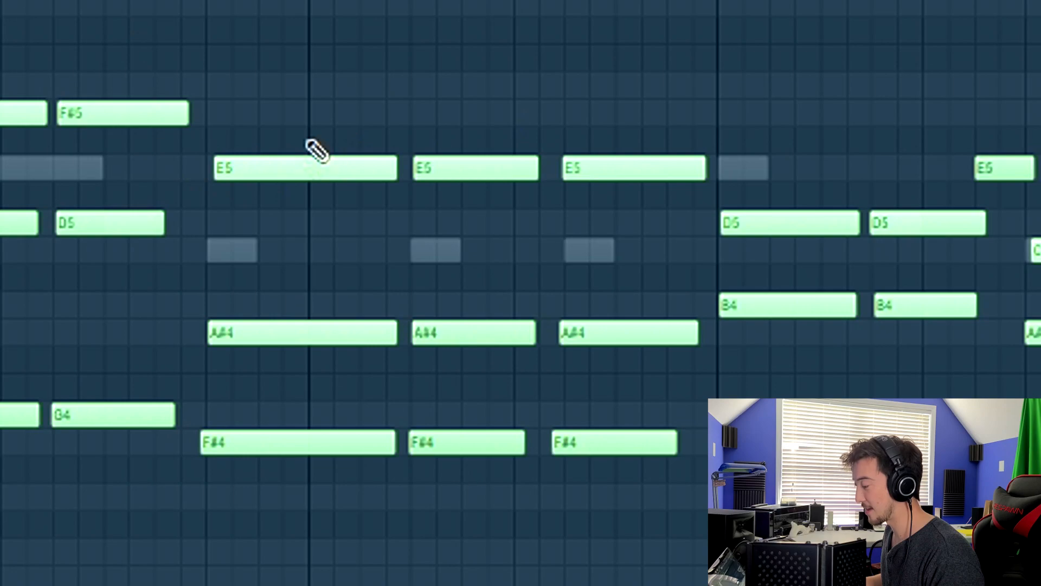
pyautogui.press('space')
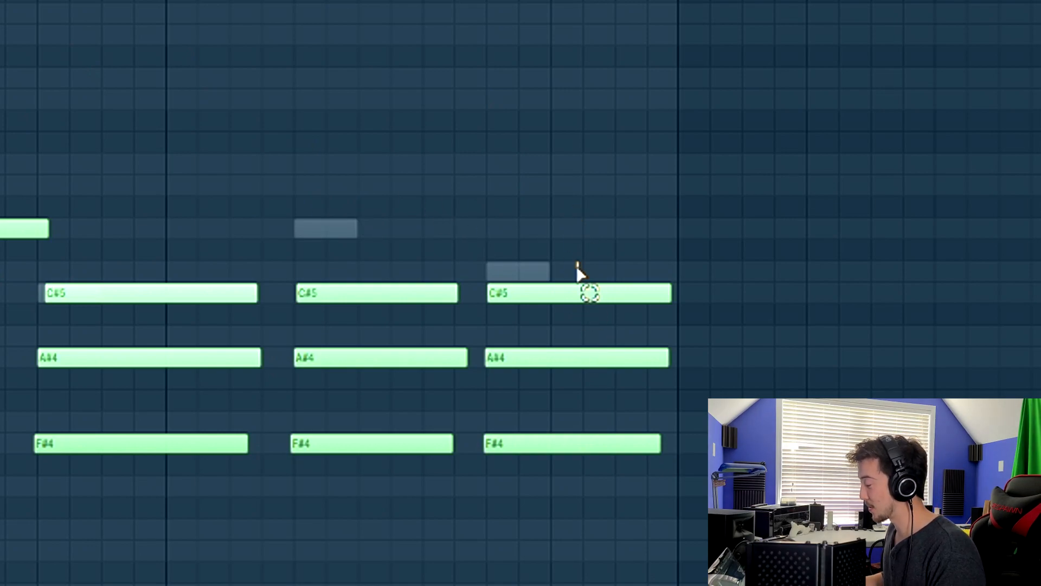
# - Raise the top note of the final chord hit from C#5 to D5 to match the ghosted melody note
pyautogui.moveTo(579, 272); pyautogui.dragTo(603, 354)
pyautogui.moveTo(579, 188); pyautogui.dragTo(578, 309)
pyautogui.hotkey('shift', 'Up')
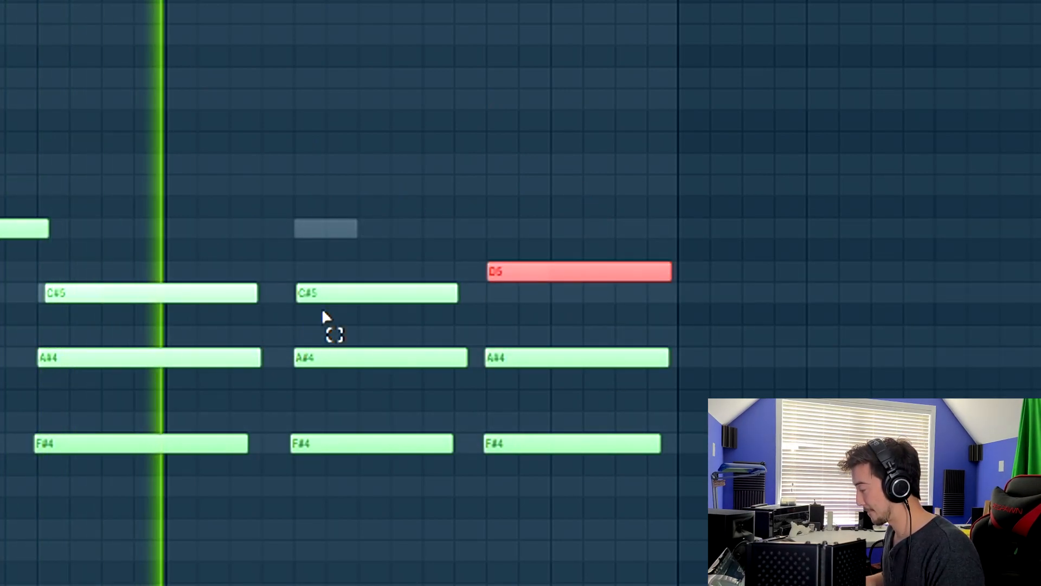
pyautogui.scroll(-2, 282, 154)
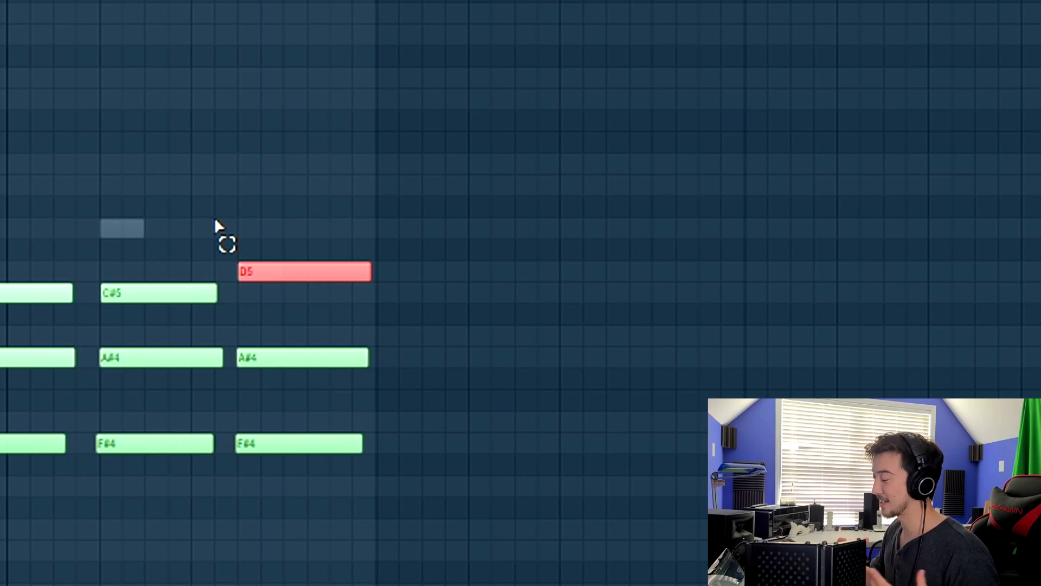
pyautogui.scroll(-1, 212, 217)
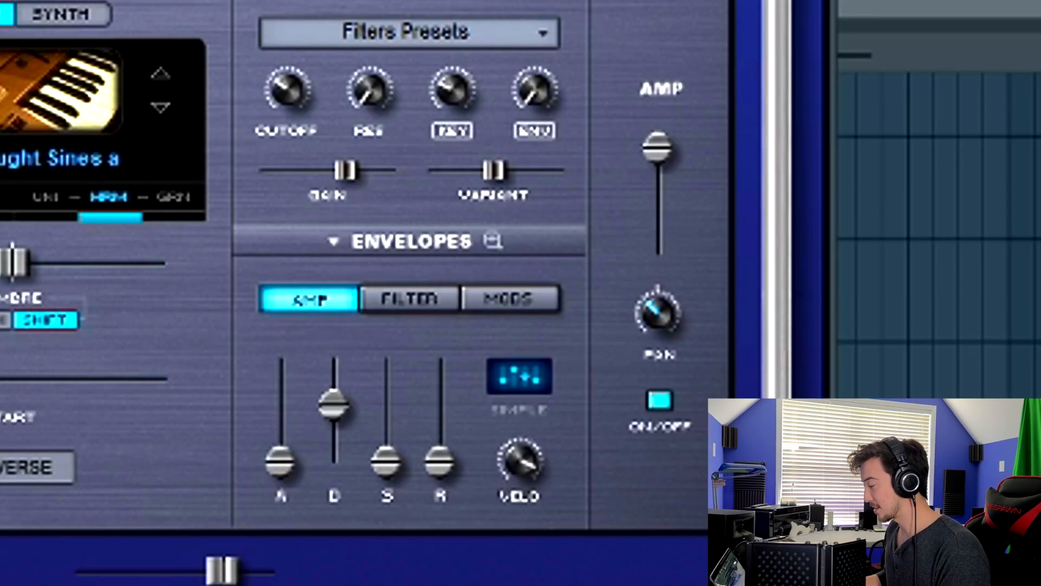
# - Check the amp envelope's attack, decay, sustain and release, and compare the sound with Chorus Echo off and on
pyautogui.moveTo(280, 461)
pyautogui.mouseDown()
pyautogui.moveTo(286, 449)
pyautogui.moveTo(290, 495)
pyautogui.moveTo(279, 481)
pyautogui.mouseUp()
pyautogui.click(335, 411)
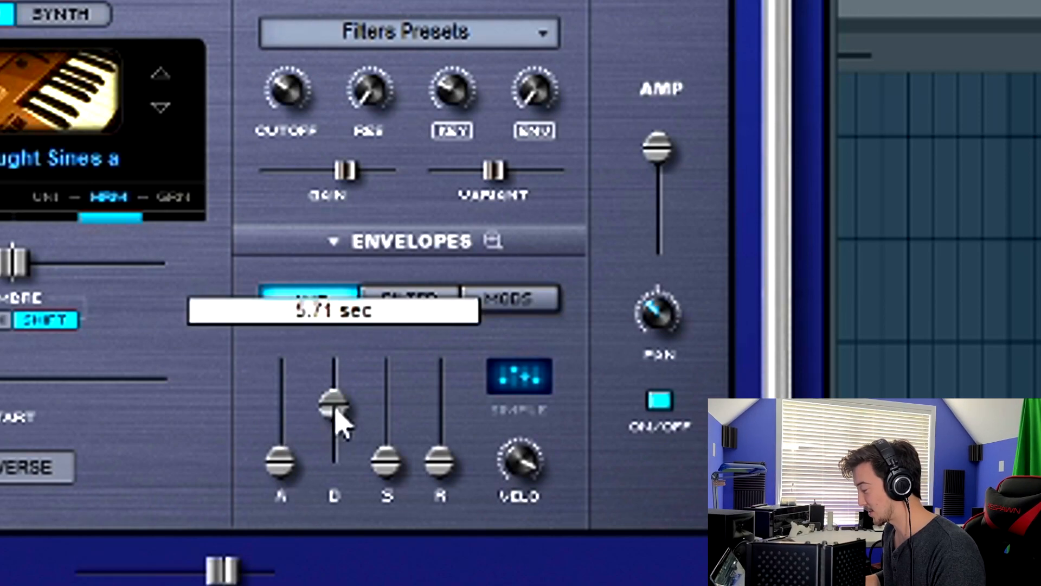
pyautogui.click(389, 465)
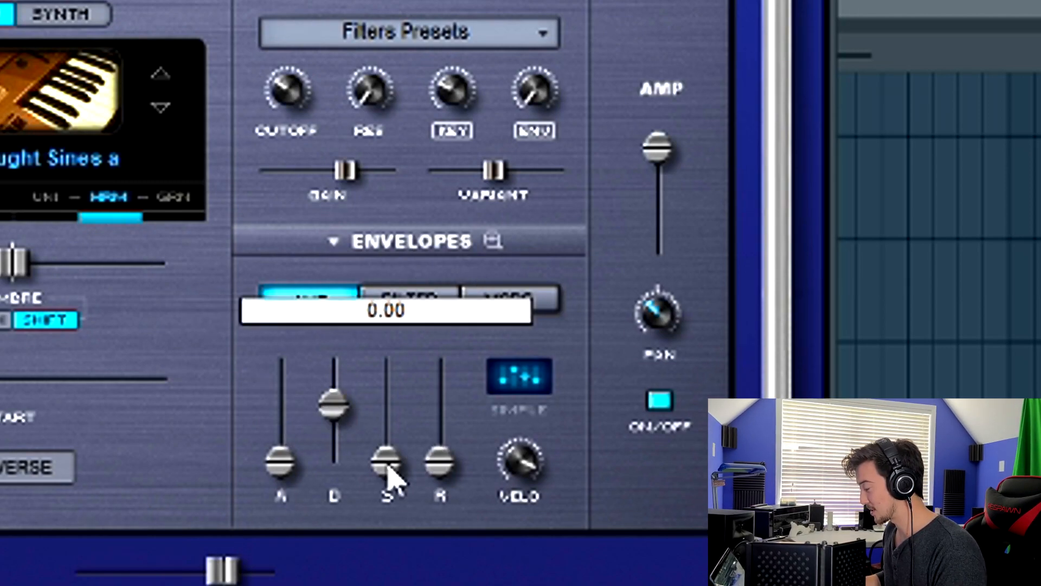
pyautogui.click(430, 470)
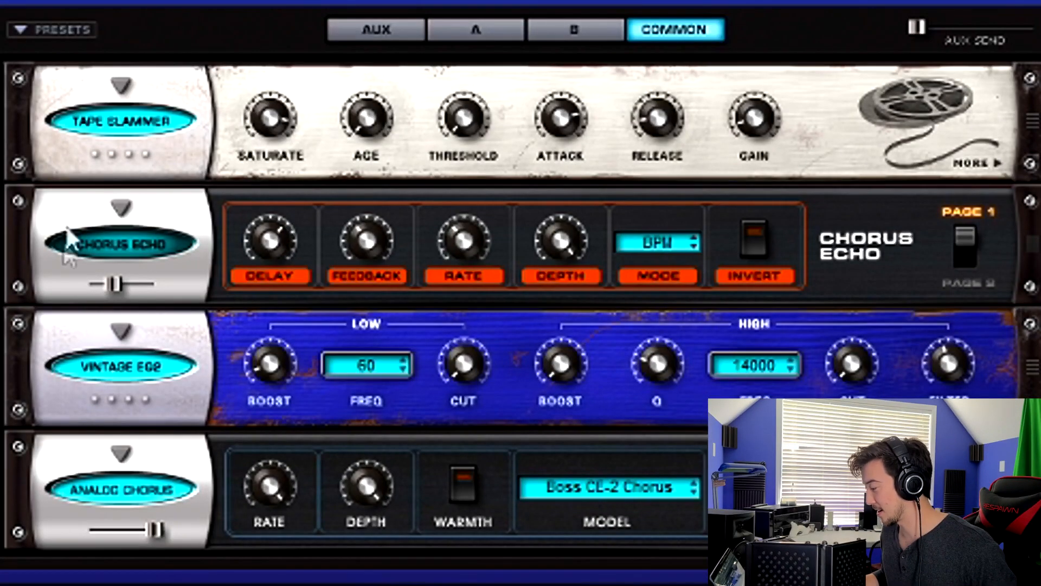
pyautogui.click(138, 239)
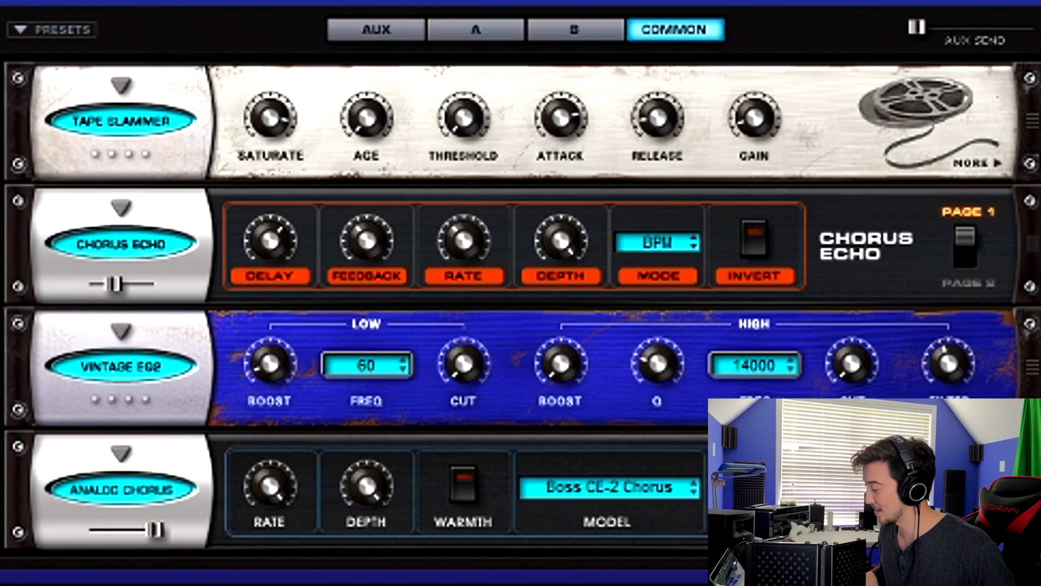
pyautogui.click(136, 255)
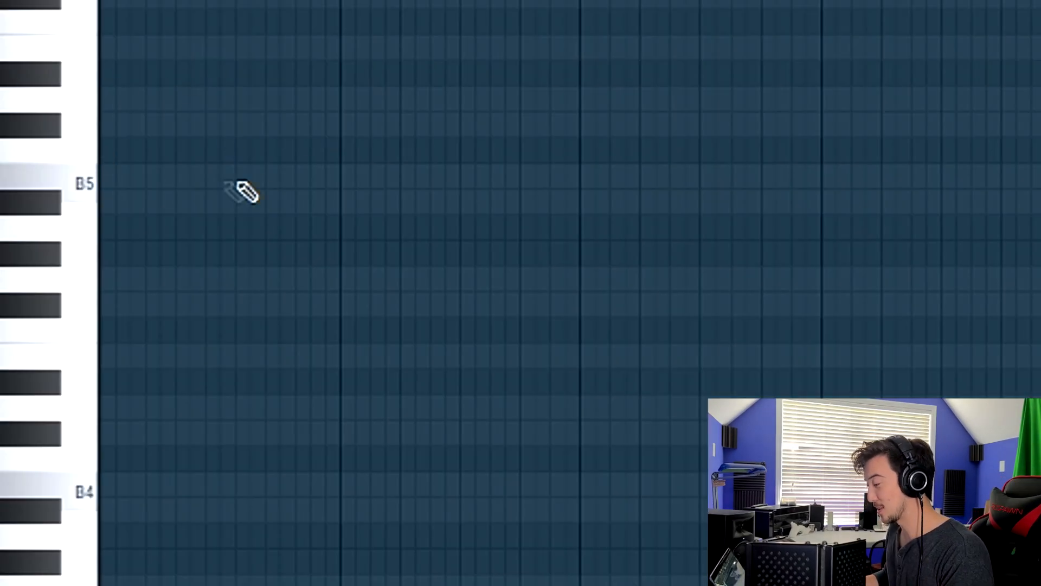
# - Draw half-bar notes B5, A#5, B5 and A#5, one per bar starting on the second beat, and play them
pyautogui.click(161, 178)
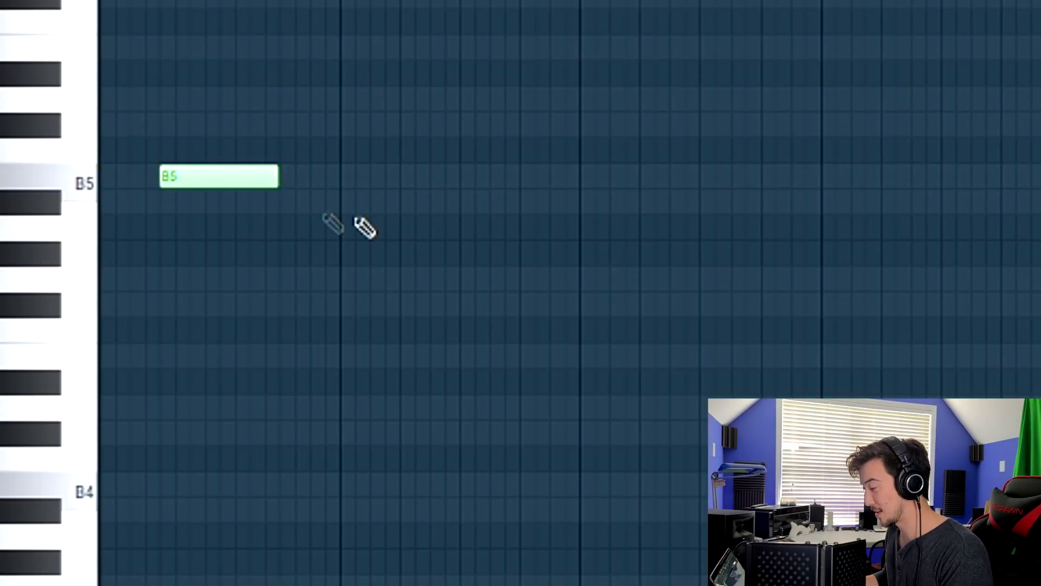
pyautogui.click(399, 211)
pyautogui.click(646, 178)
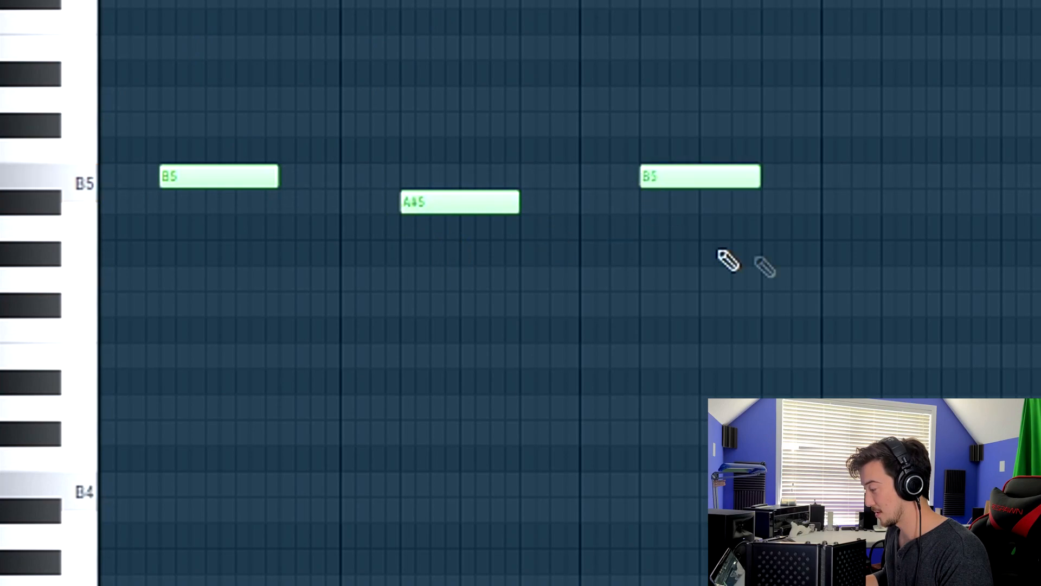
pyautogui.click(883, 209)
pyautogui.press('space')
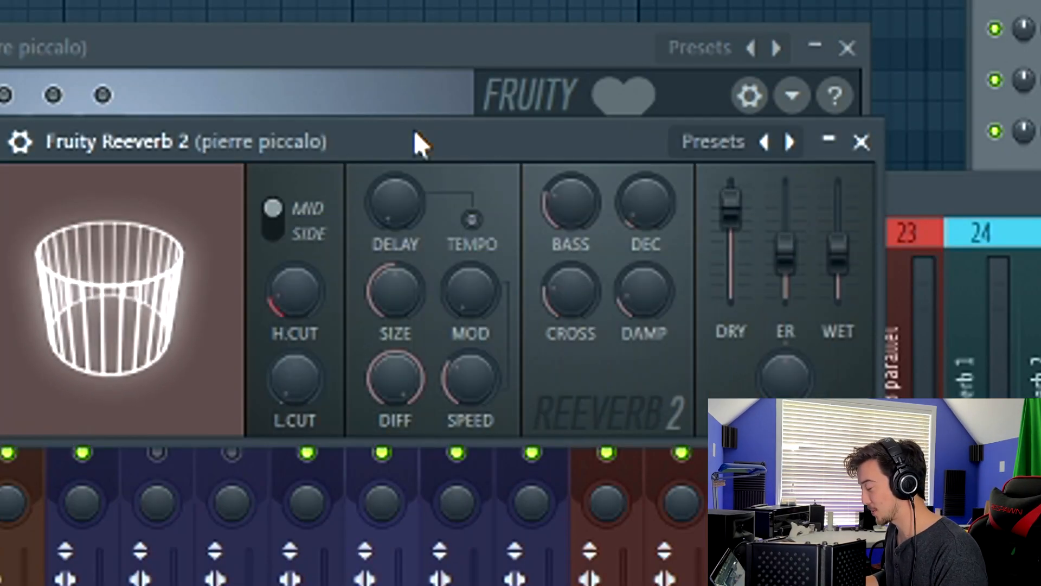
# - Raise the high cut and the wet level in the piccalo track's Fruity Reeverb 2
pyautogui.moveTo(421, 144); pyautogui.dragTo(537, 134)
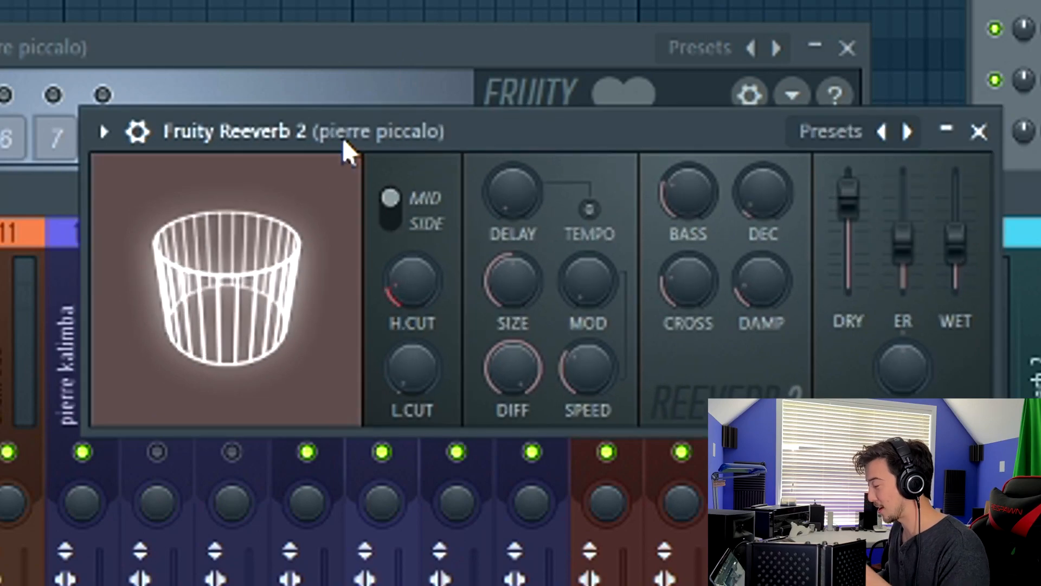
pyautogui.moveTo(422, 288); pyautogui.dragTo(425, 279)
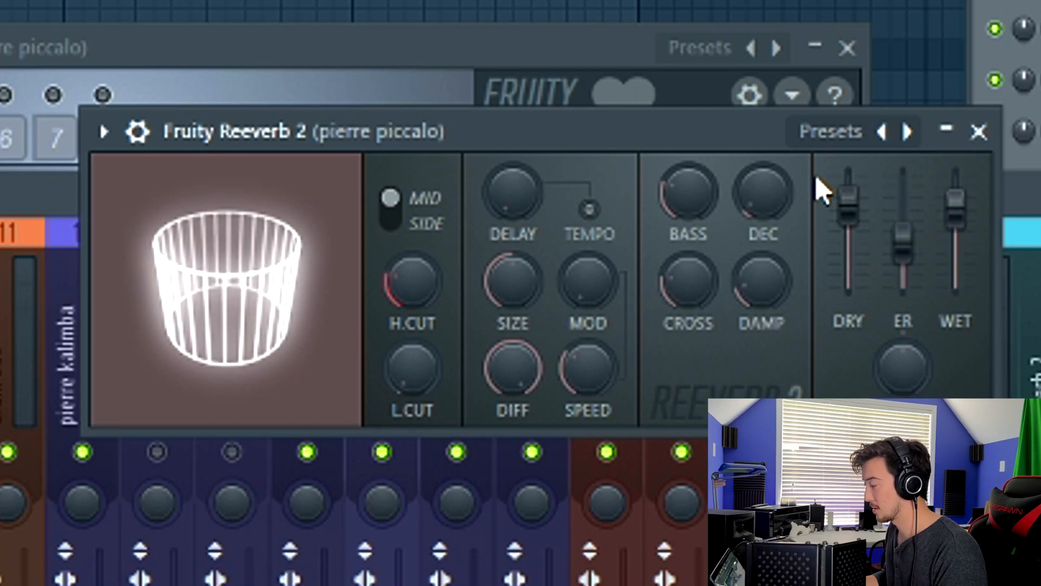
pyautogui.moveTo(292, 336)
pyautogui.mouseDown()
pyautogui.moveTo(334, 336)
pyautogui.moveTo(282, 337)
pyautogui.mouseUp()
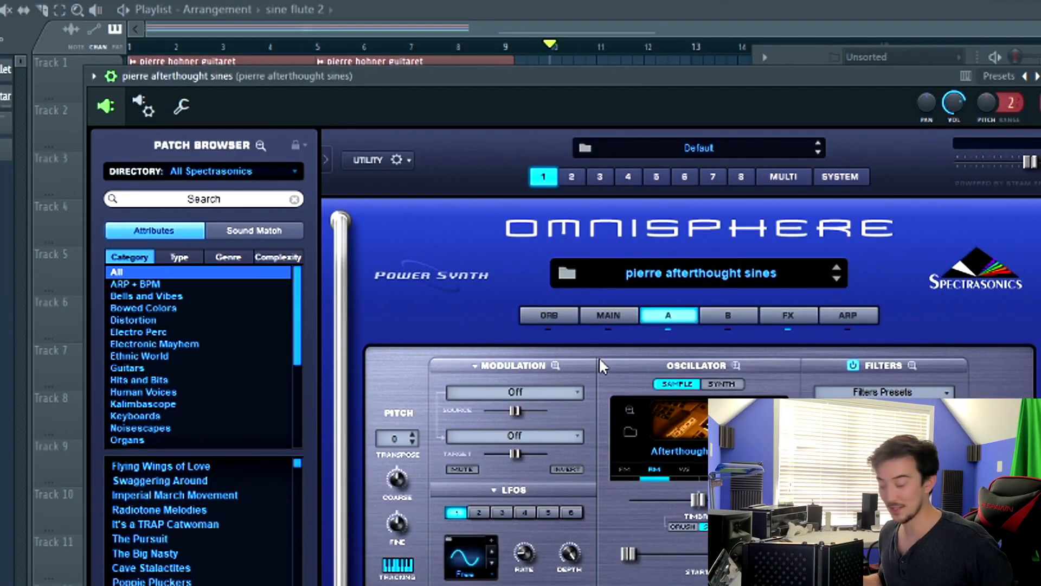
# - Show the mixer and open the Drip effect on Insert 28, placing its window over the playlist and mixer
pyautogui.click(791, 16)
pyautogui.press('F9')
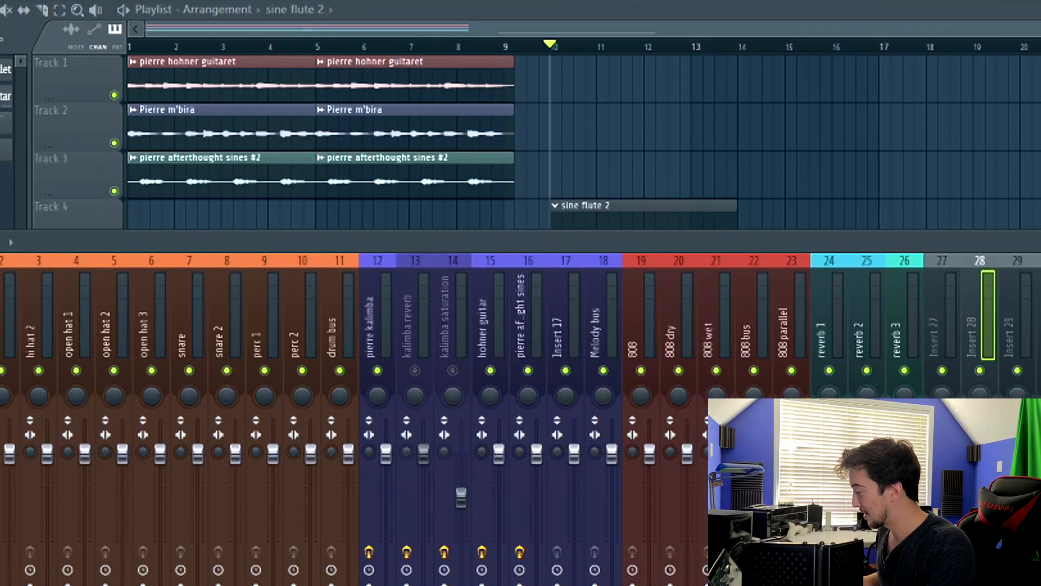
pyautogui.click(1038, 304)
pyautogui.moveTo(388, 142); pyautogui.dragTo(511, 110)
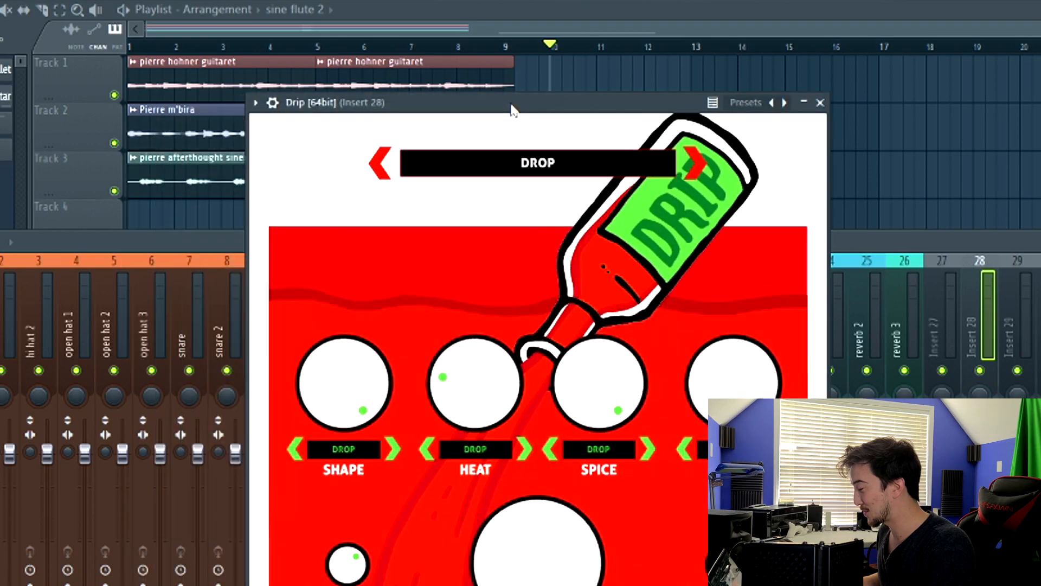
pyautogui.moveTo(547, 139); pyautogui.dragTo(529, 111)
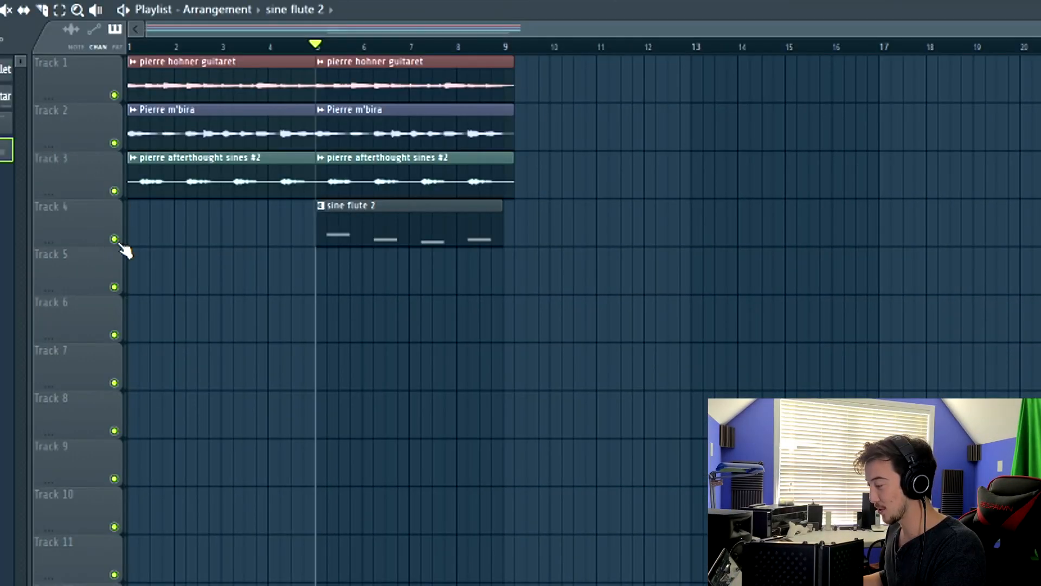
# - Solo Track 4 and select two bars from bar 5 to cover the first sine flute 2 note and its reverb tail
pyautogui.rightClick(113, 238)
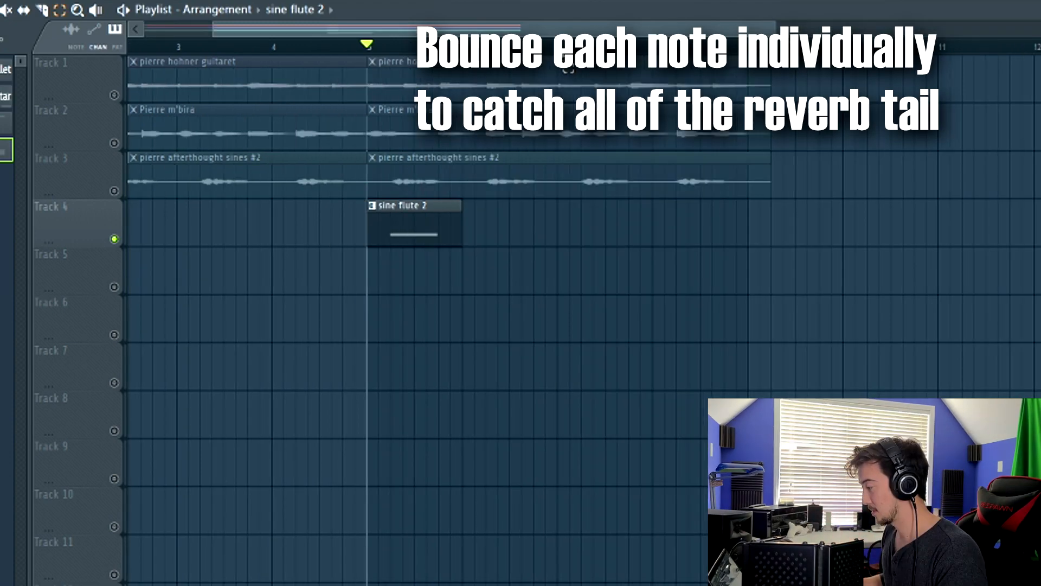
pyautogui.keyDown('ctrl'); pyautogui.click(413, 82); pyautogui.keyUp('ctrl')
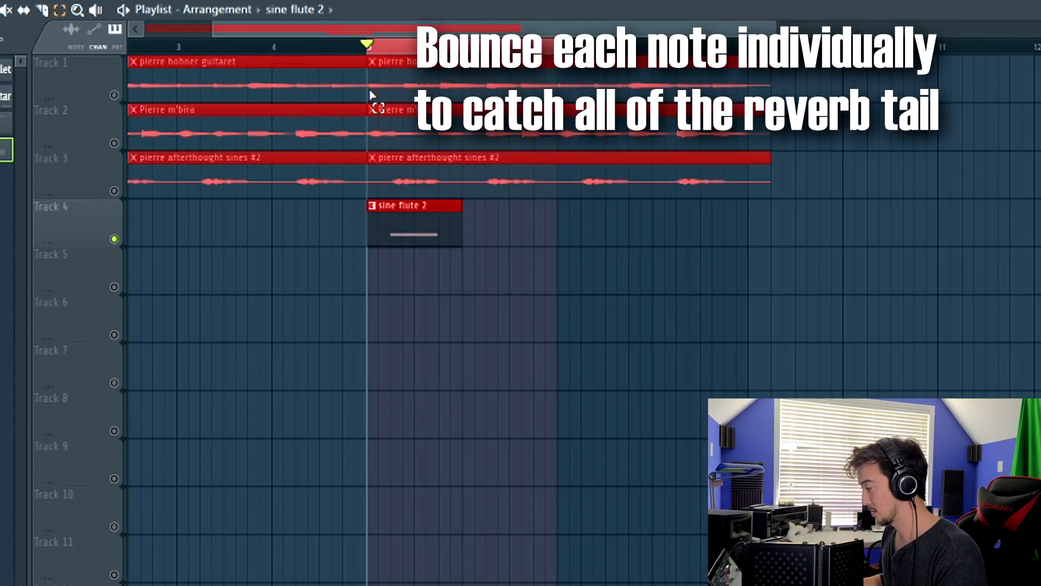
pyautogui.scroll(2, 484, 240)
pyautogui.scroll(-2, 475, 238)
pyautogui.keyDown('ctrl'); pyautogui.click(479, 239); pyautogui.keyUp('ctrl')
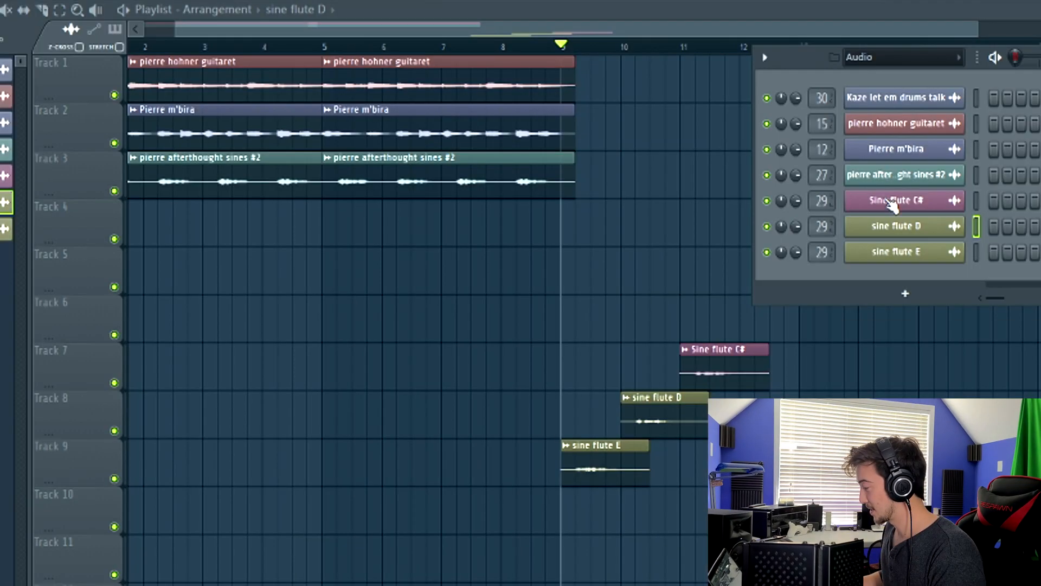
# - Reverse the Sine flute C#, sine flute D and sine flute E samples
pyautogui.click(426, 258)
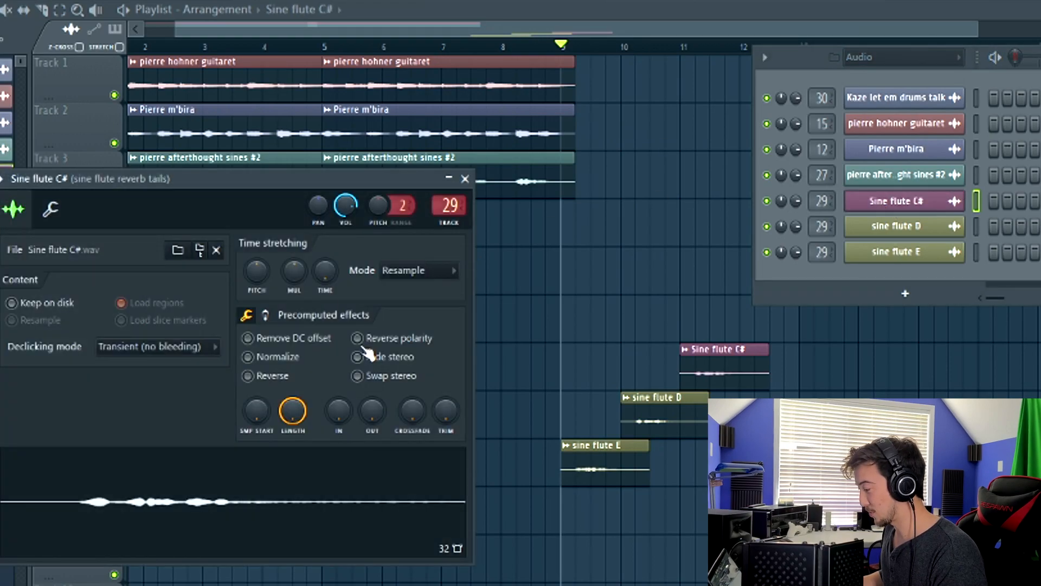
pyautogui.click(929, 223)
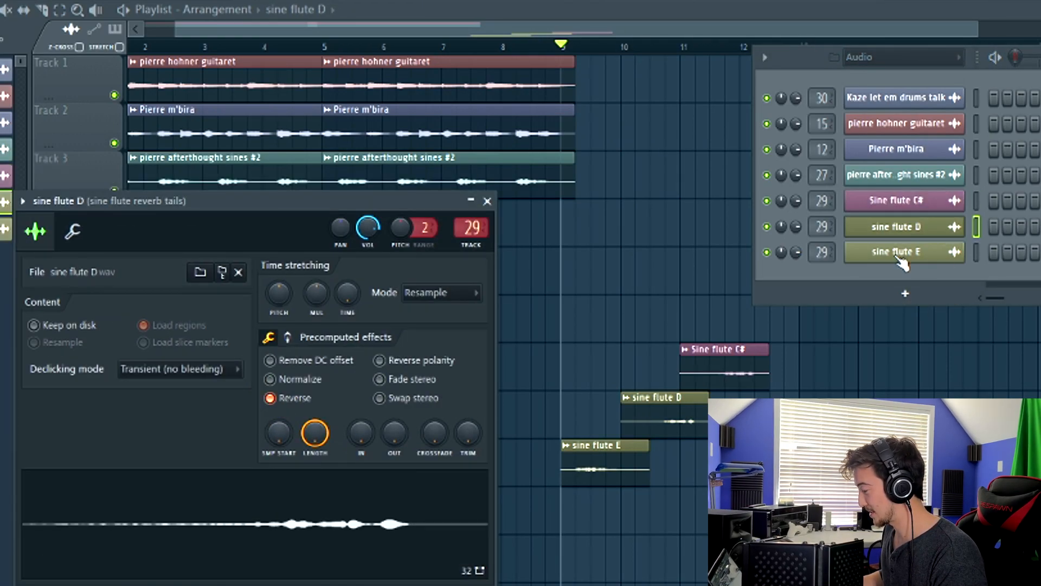
pyautogui.click(902, 252)
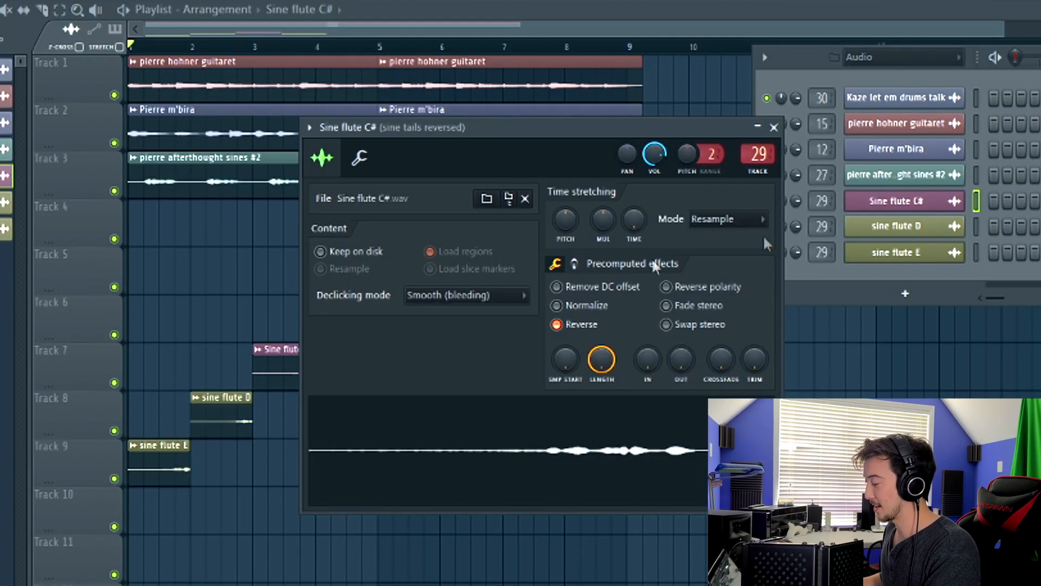
pyautogui.moveTo(487, 130); pyautogui.dragTo(453, 119)
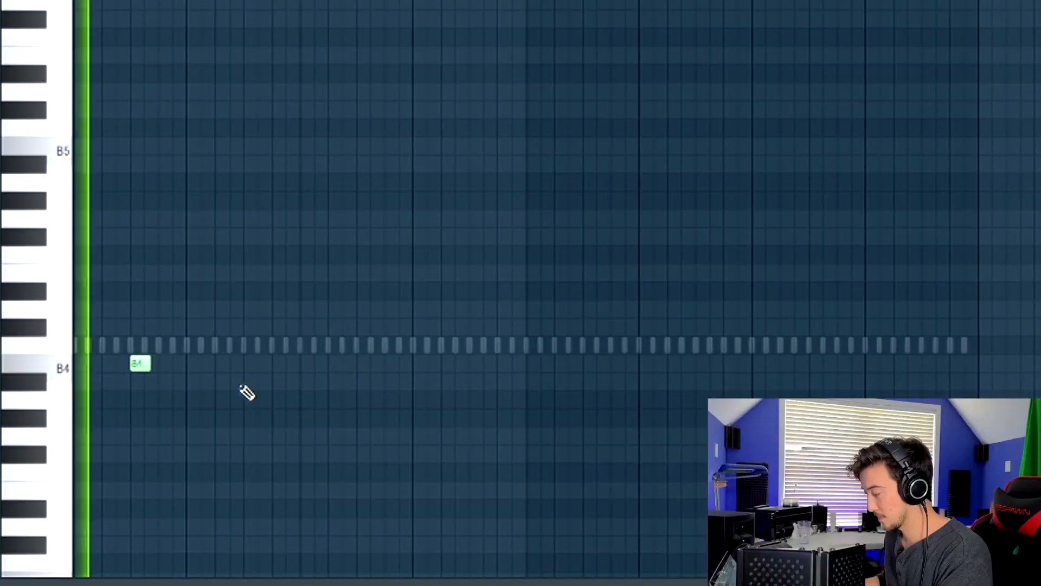
# - Add three B4 clap notes at mid-bar after the first one, and toggle the LB Clap (5) sample's precomputed effects
pyautogui.click(250, 364)
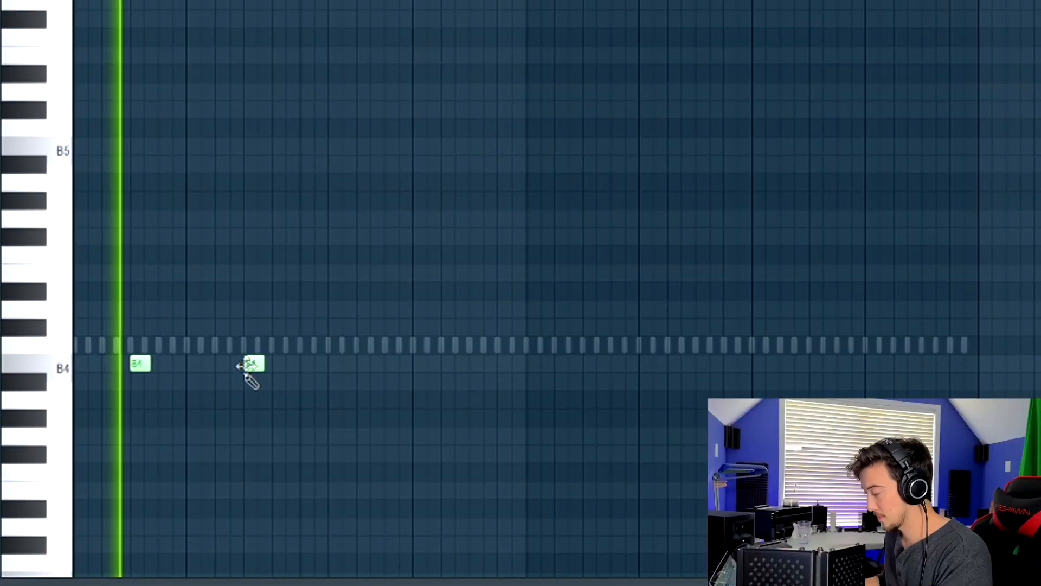
pyautogui.click(366, 363)
pyautogui.click(479, 363)
pyautogui.click(598, 364)
pyautogui.rightClick(595, 366)
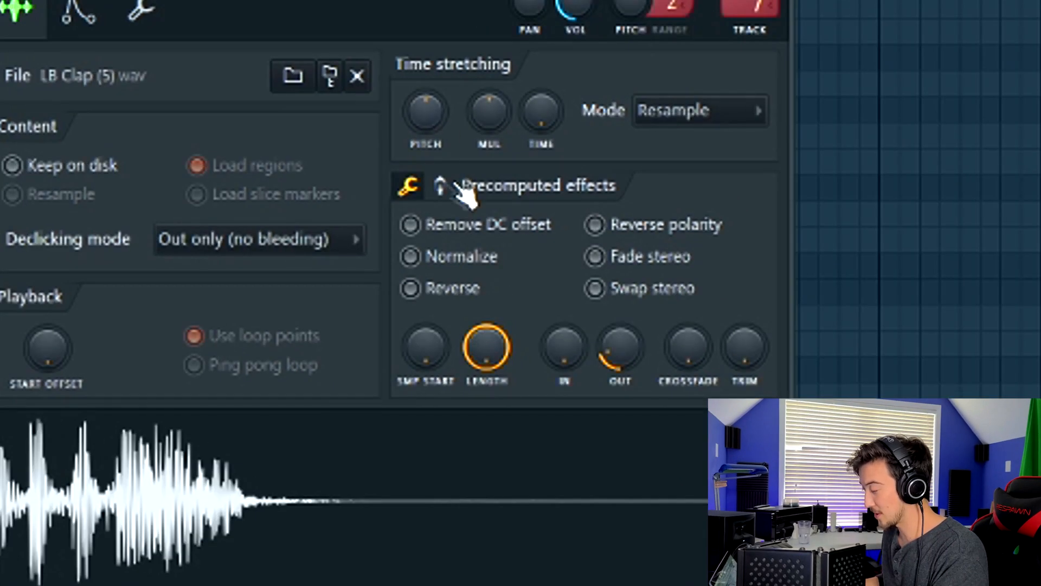
pyautogui.click(407, 186)
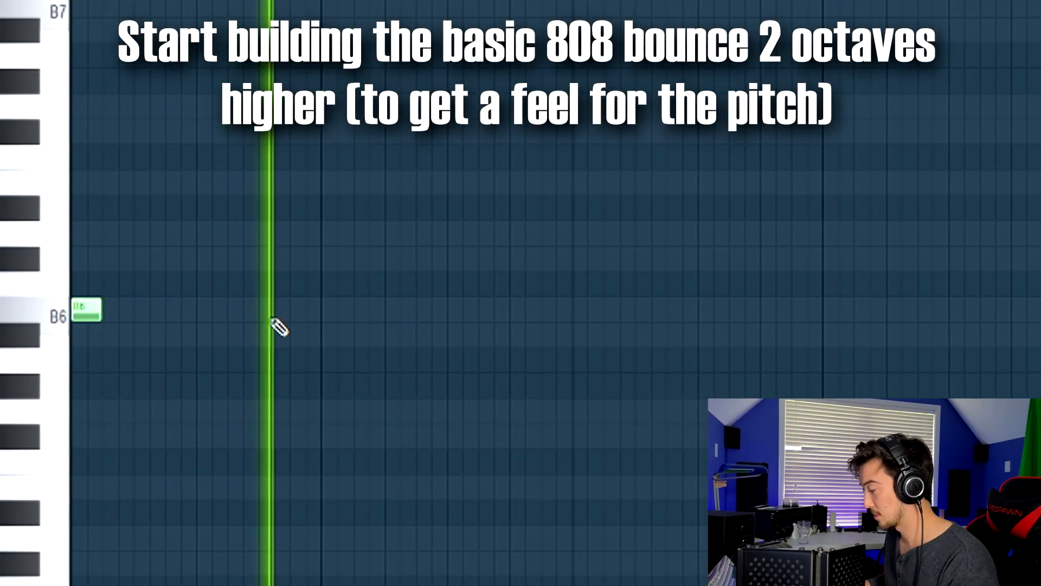
# - Lay out the basic 808 bounce with short B6 notes, shifting the last note of the phrase to leave a gap before it
pyautogui.scroll(1, 282, 319)
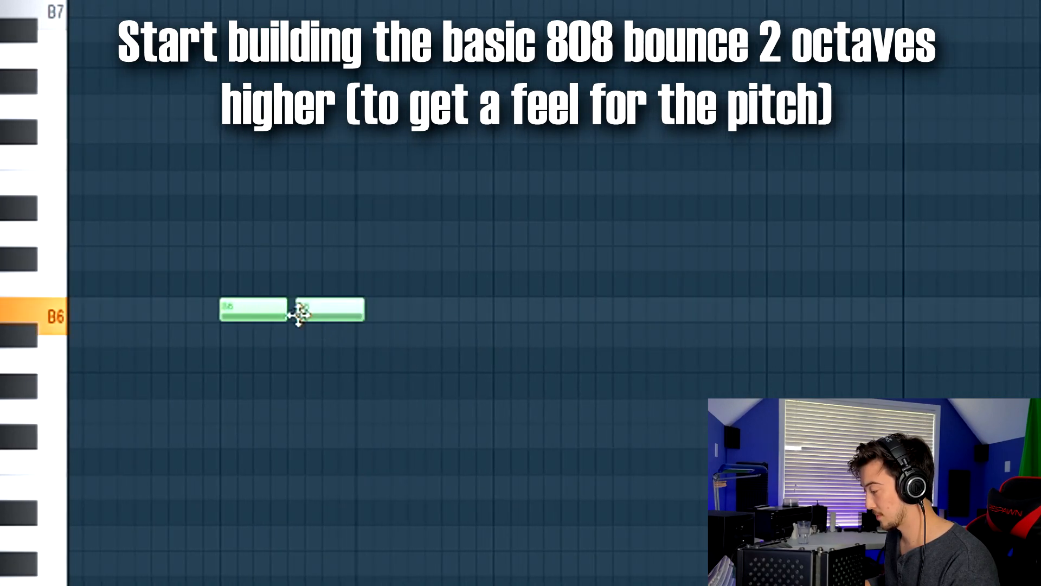
pyautogui.scroll(-1, 214, 216)
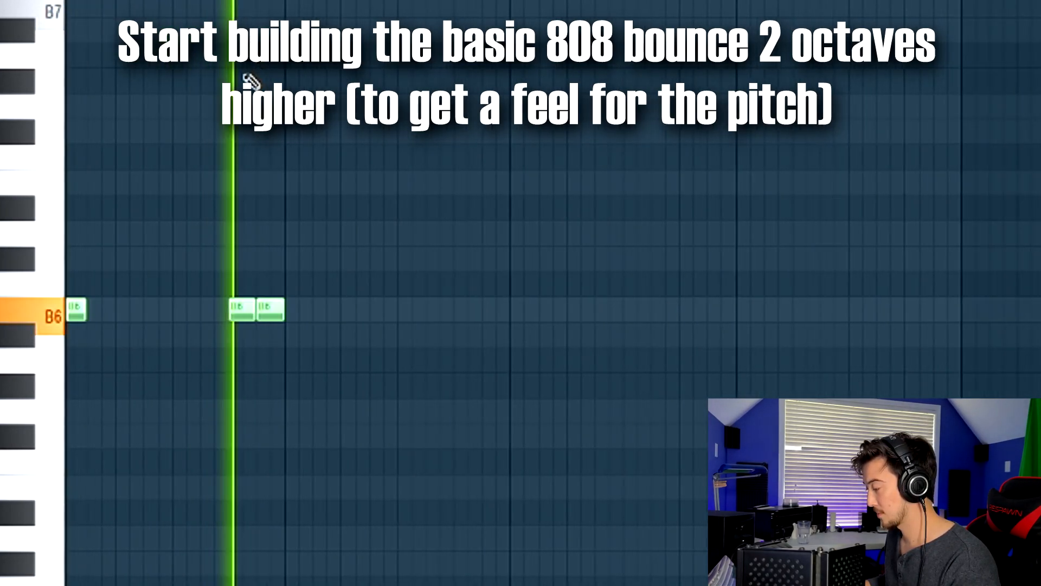
pyautogui.scroll(1, 335, 310)
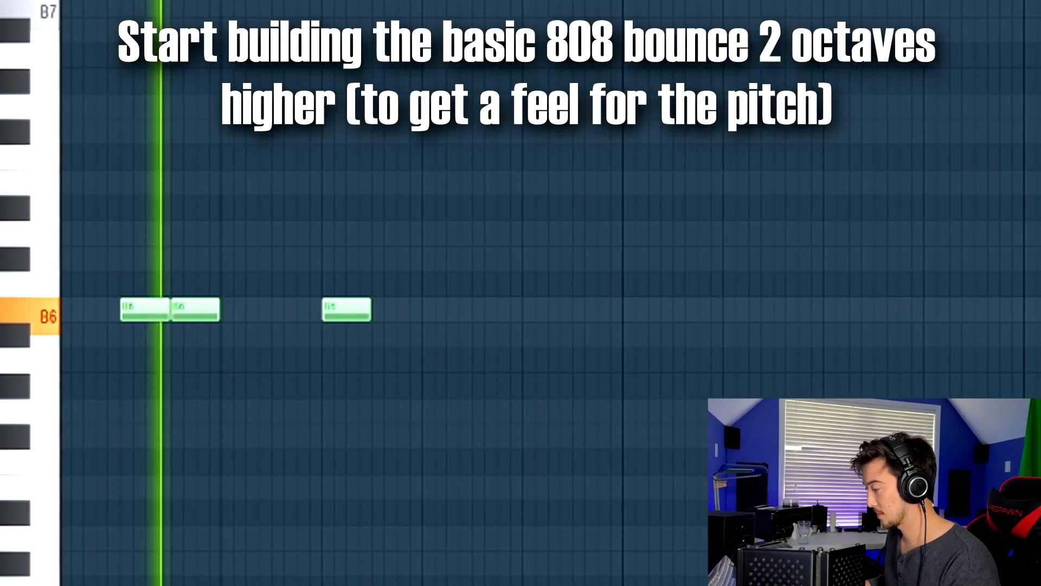
pyautogui.press('space')
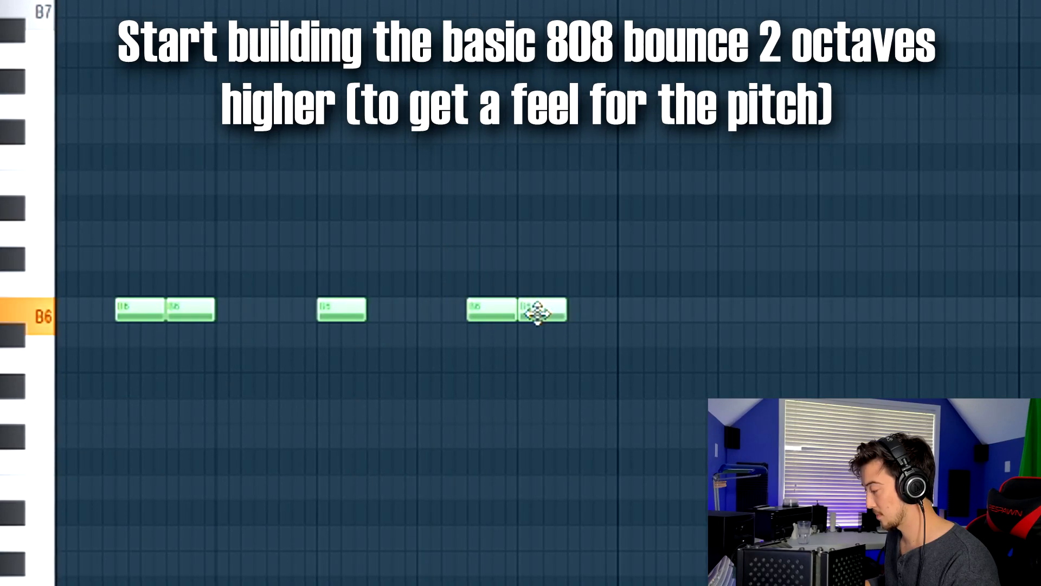
pyautogui.moveTo(588, 308); pyautogui.dragTo(581, 309)
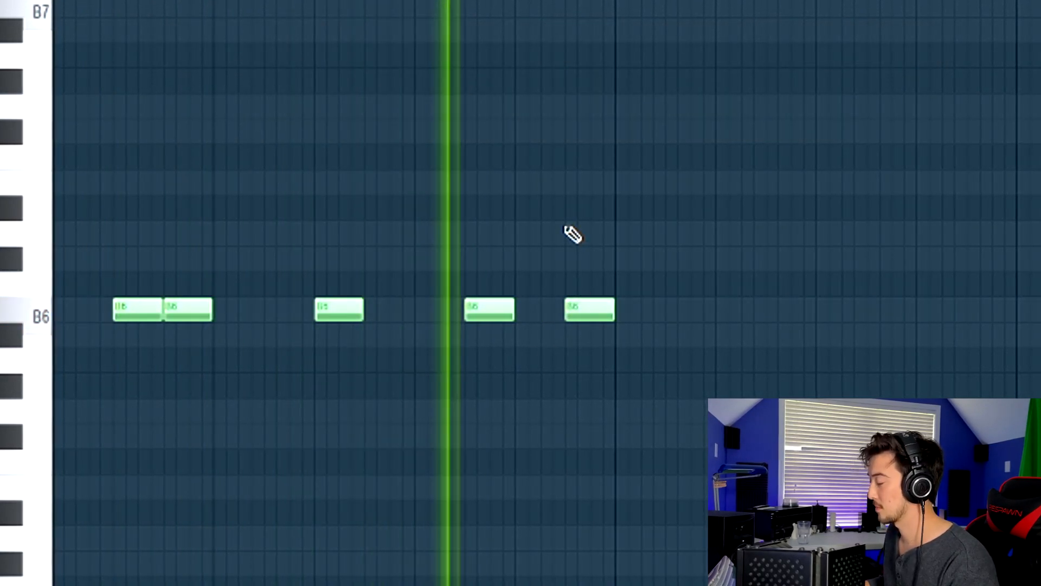
pyautogui.rightClick(587, 310)
pyautogui.click(629, 312)
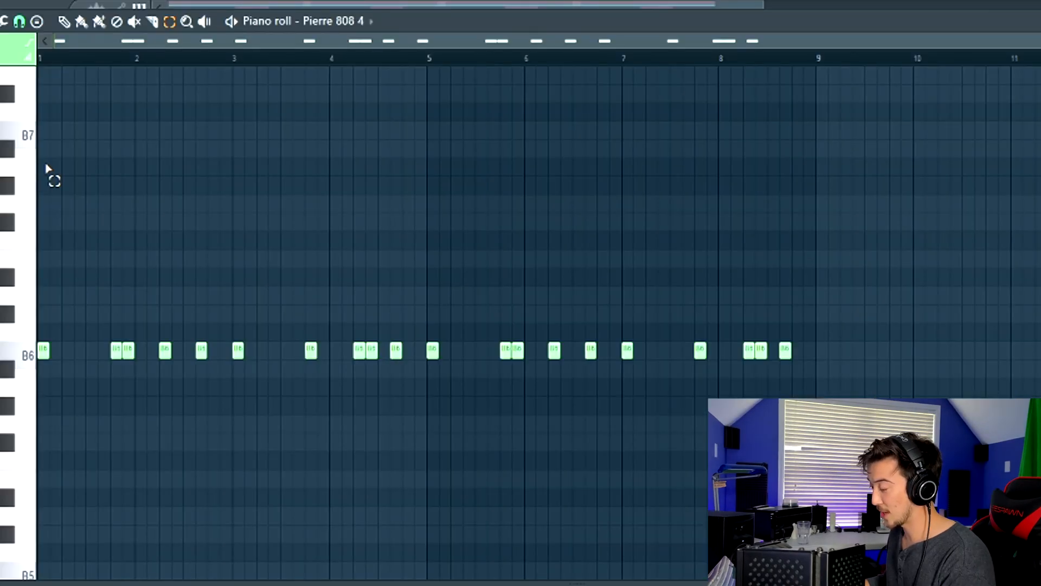
# - Lower the 808 notes from late bar 1 through the start of bar 3 by one semitone, and select the late bar 3 note
pyautogui.moveTo(85, 325); pyautogui.dragTo(135, 368)
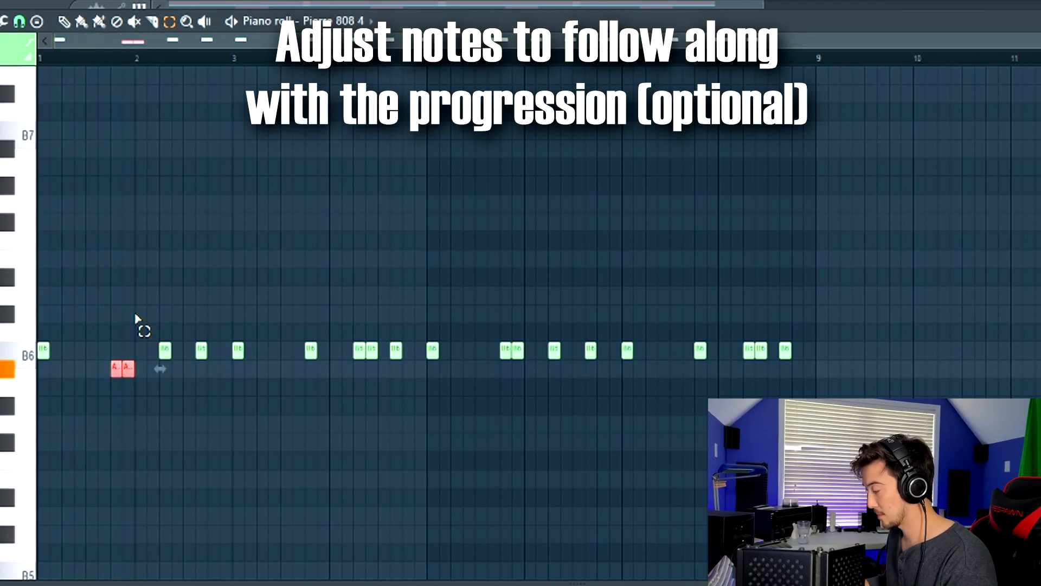
pyautogui.moveTo(154, 321); pyautogui.dragTo(227, 368)
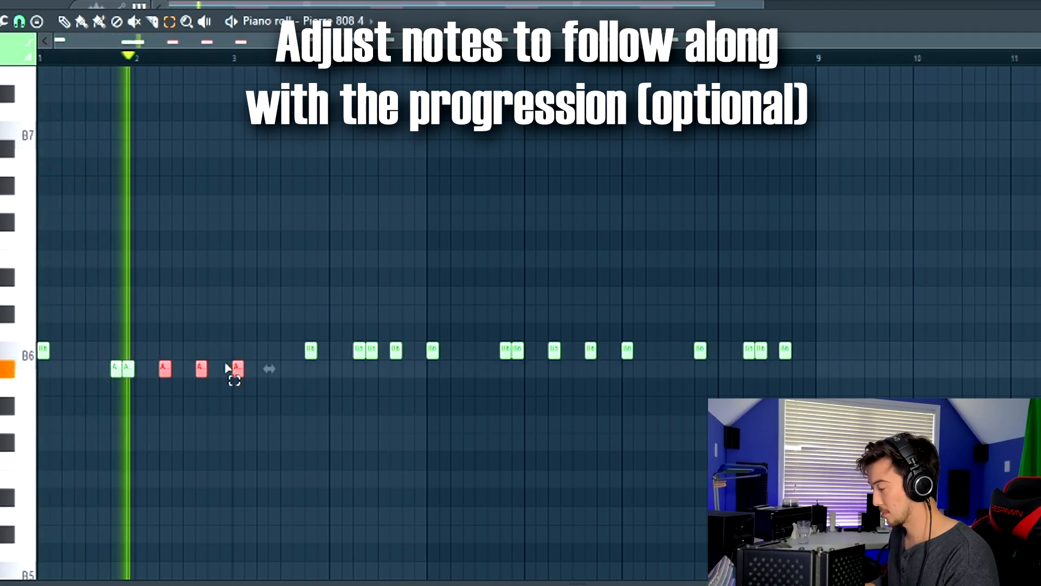
pyautogui.moveTo(300, 327); pyautogui.dragTo(327, 371)
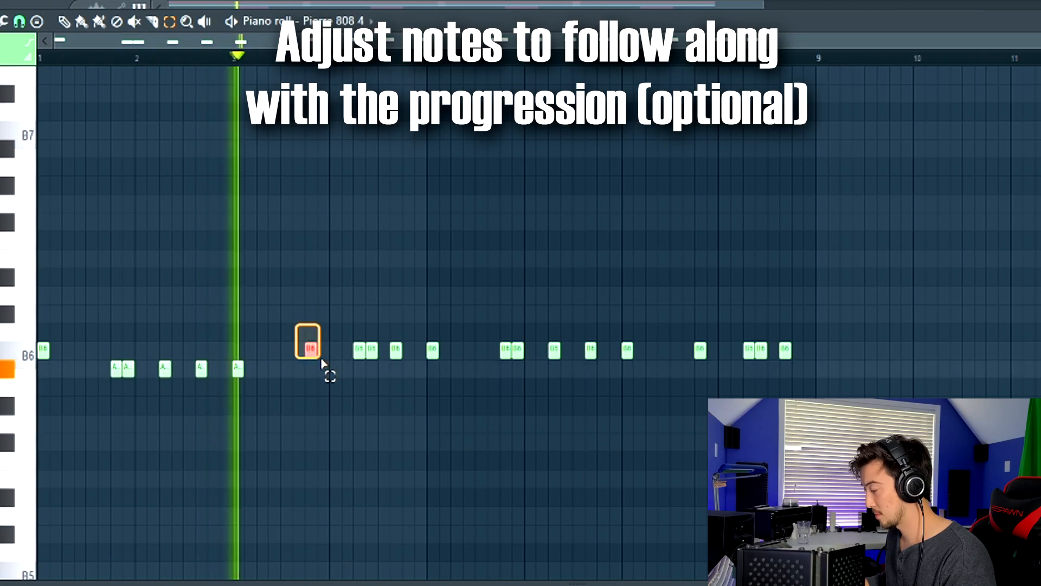
pyautogui.press('space')
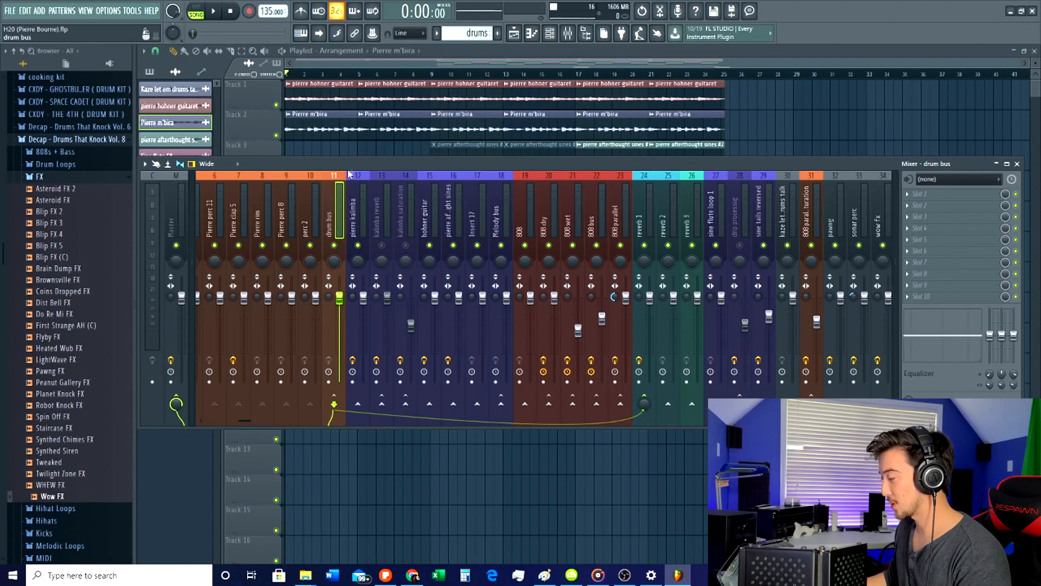
# - Select the reverb 1 mixer track fed by the drum bus, set its reverb's LowCut to 220 Hz and adjust the HighCut
pyautogui.moveTo(356, 168); pyautogui.dragTo(372, 169)
pyautogui.moveTo(262, 421); pyautogui.dragTo(220, 416)
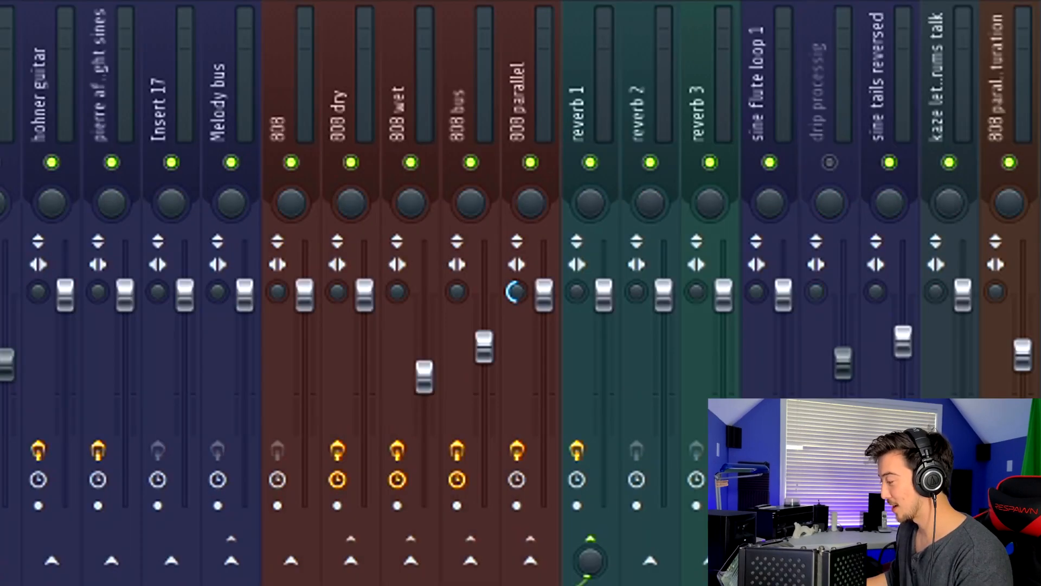
pyautogui.click(607, 99)
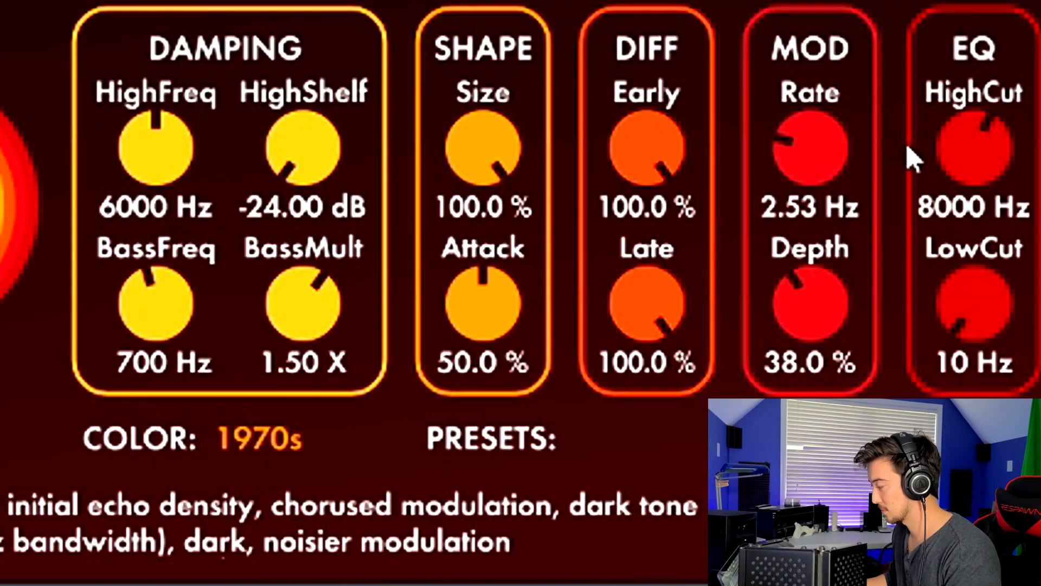
pyautogui.moveTo(951, 298); pyautogui.dragTo(969, 247)
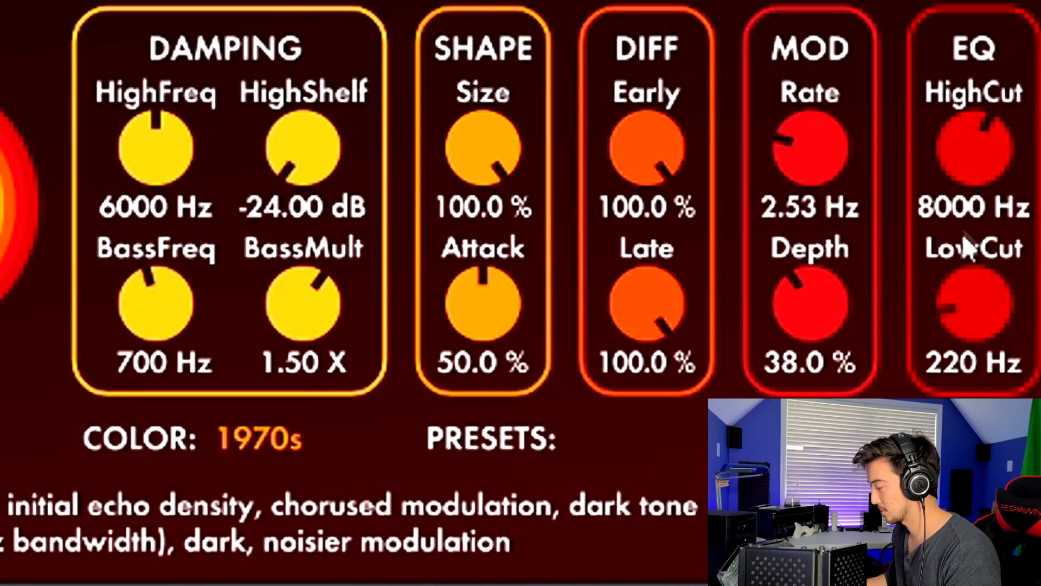
pyautogui.moveTo(975, 166); pyautogui.dragTo(981, 217)
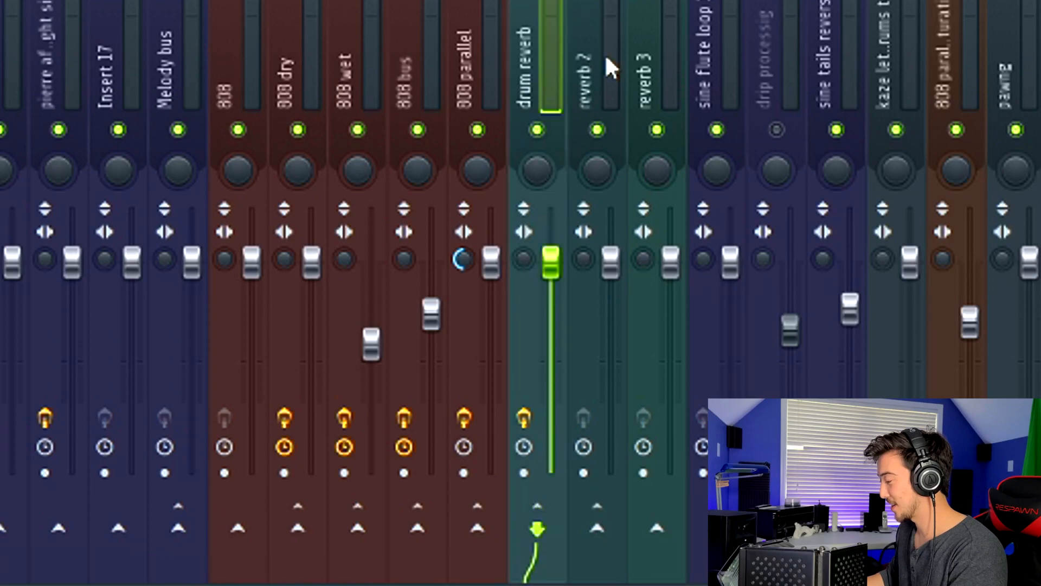
# - Set up the reverb 2 track as drum parallel compression, with the CLA-76 release at 7 and the track's fader lowered
pyautogui.rightClick(607, 55)
pyautogui.click(700, 1)
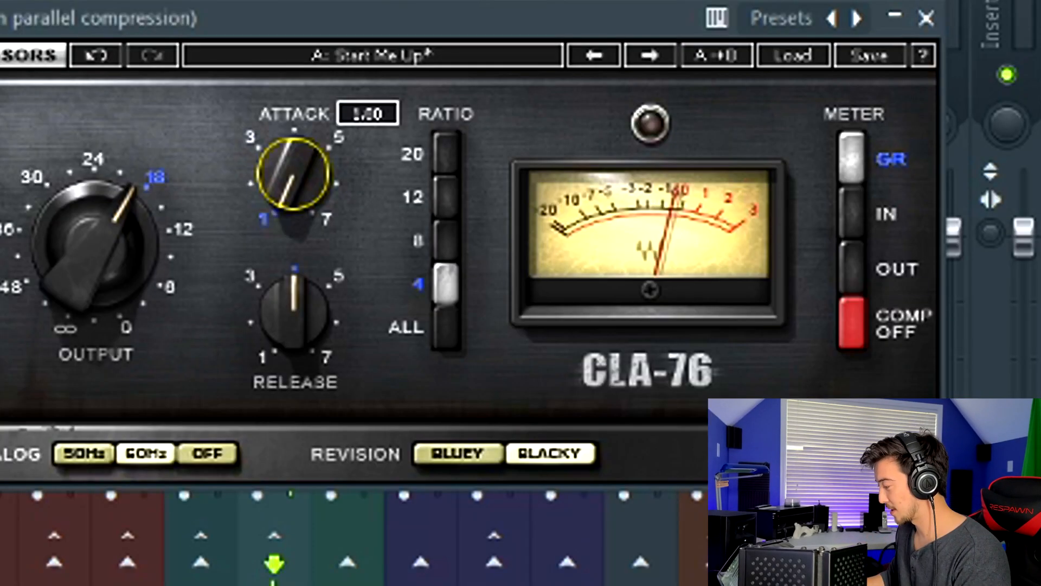
pyautogui.moveTo(313, 350); pyautogui.dragTo(314, 309)
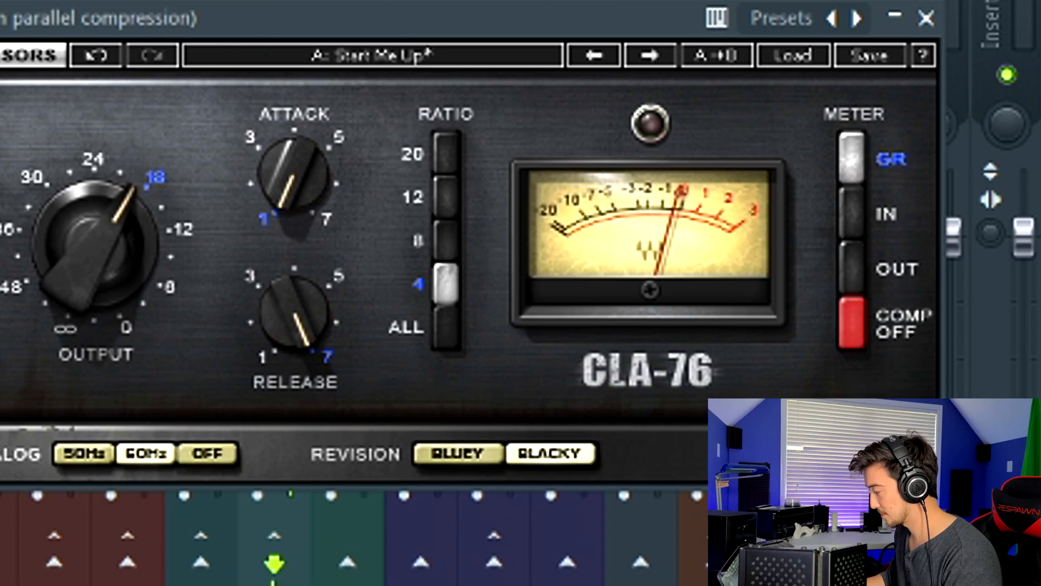
pyautogui.moveTo(267, 30); pyautogui.dragTo(442, 110)
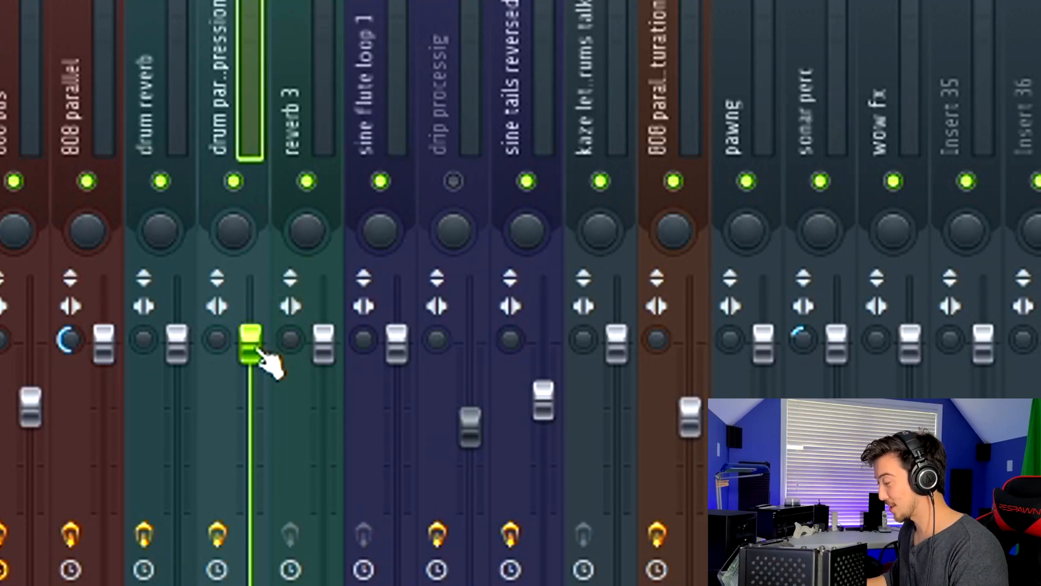
pyautogui.moveTo(252, 346); pyautogui.dragTo(250, 500)
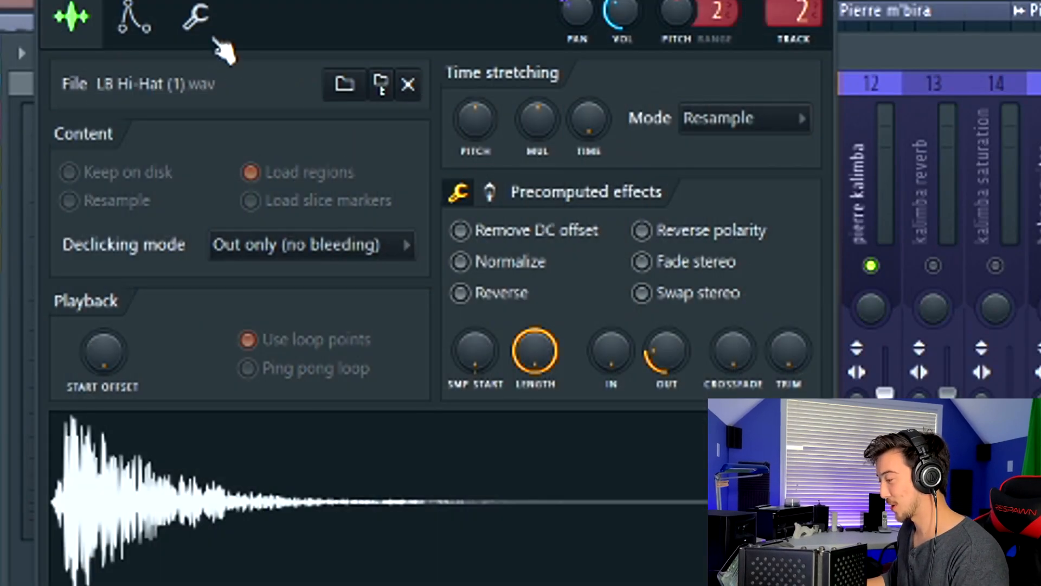
# - Increase the time shift of the LB Hi-Hat (1) channel in its miscellaneous settings, playing the beat to hear the delay
pyautogui.click(195, 17)
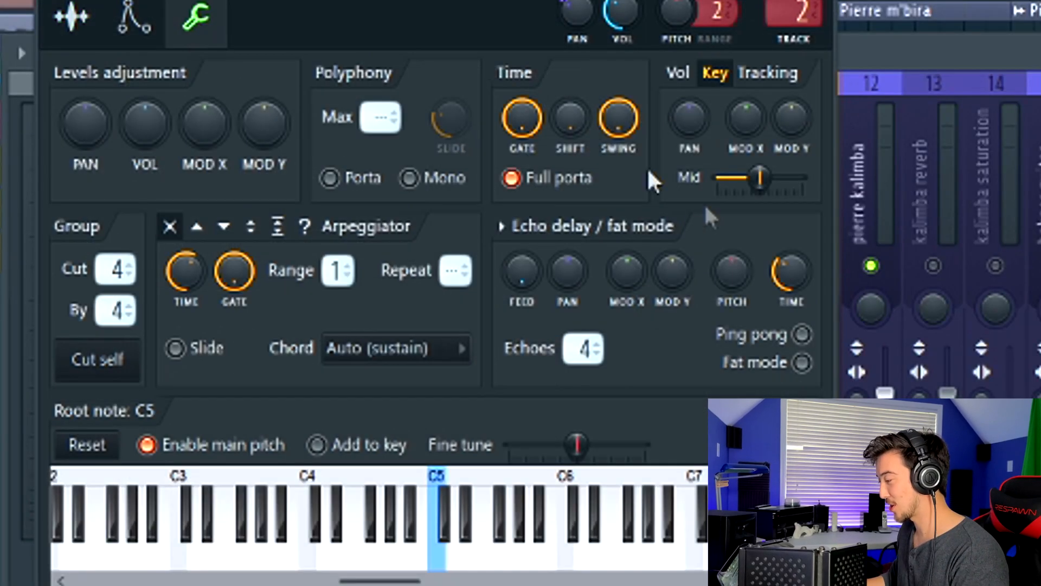
pyautogui.moveTo(536, 0); pyautogui.dragTo(582, 1)
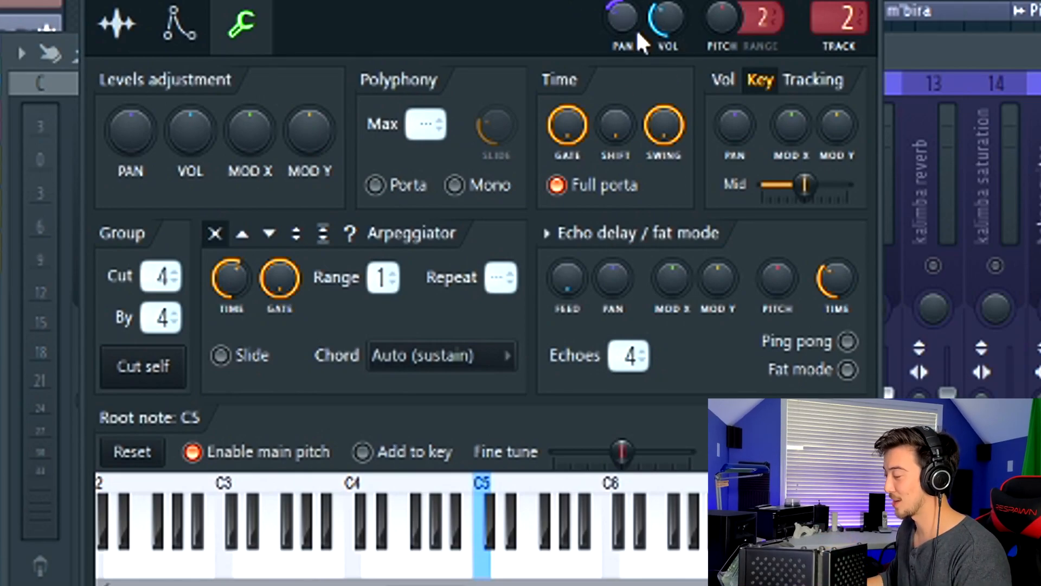
pyautogui.moveTo(623, 0); pyautogui.dragTo(598, 16)
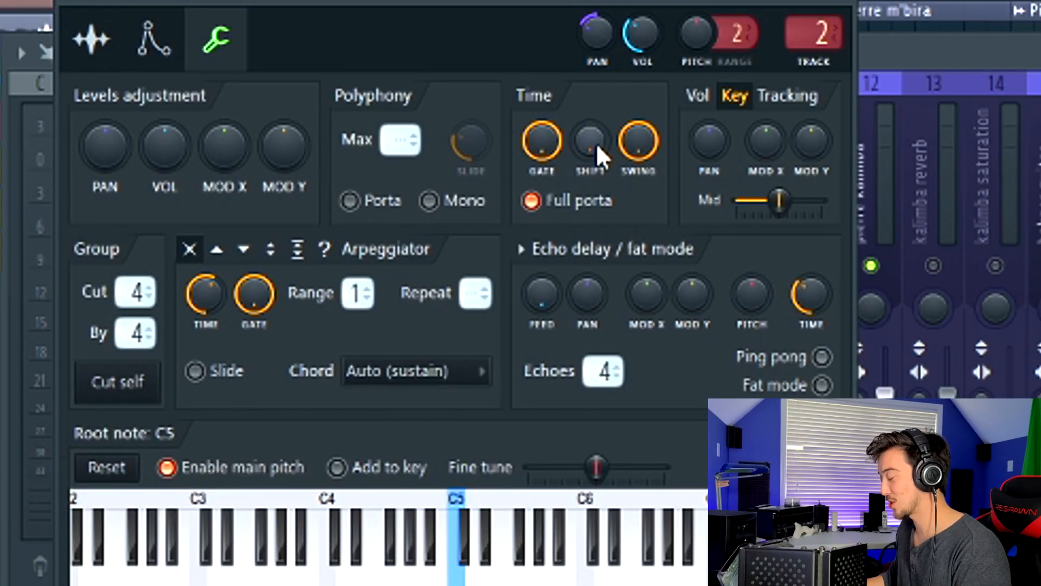
pyautogui.press('space')
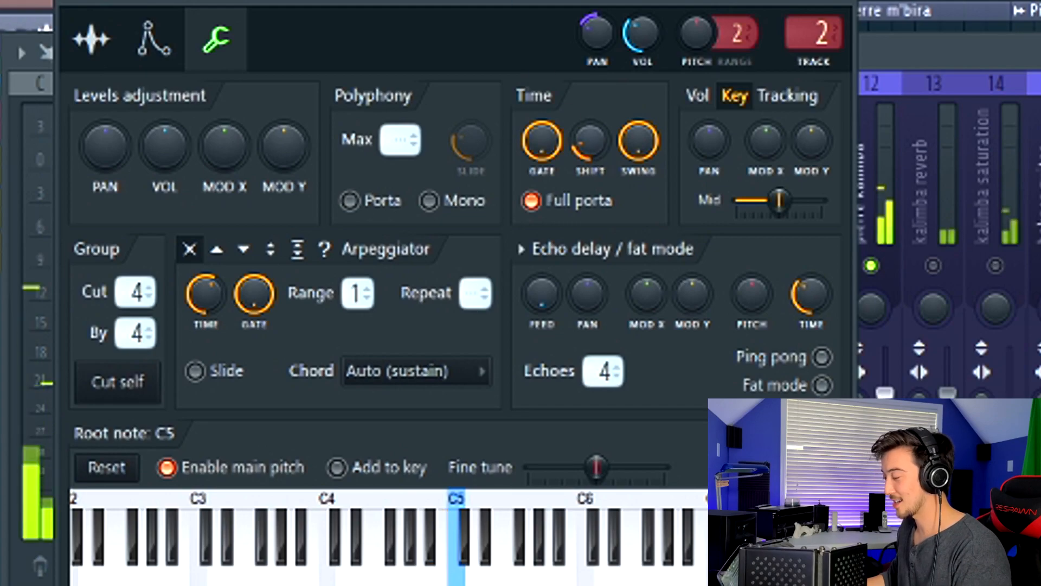
pyautogui.moveTo(589, 156); pyautogui.dragTo(589, 146)
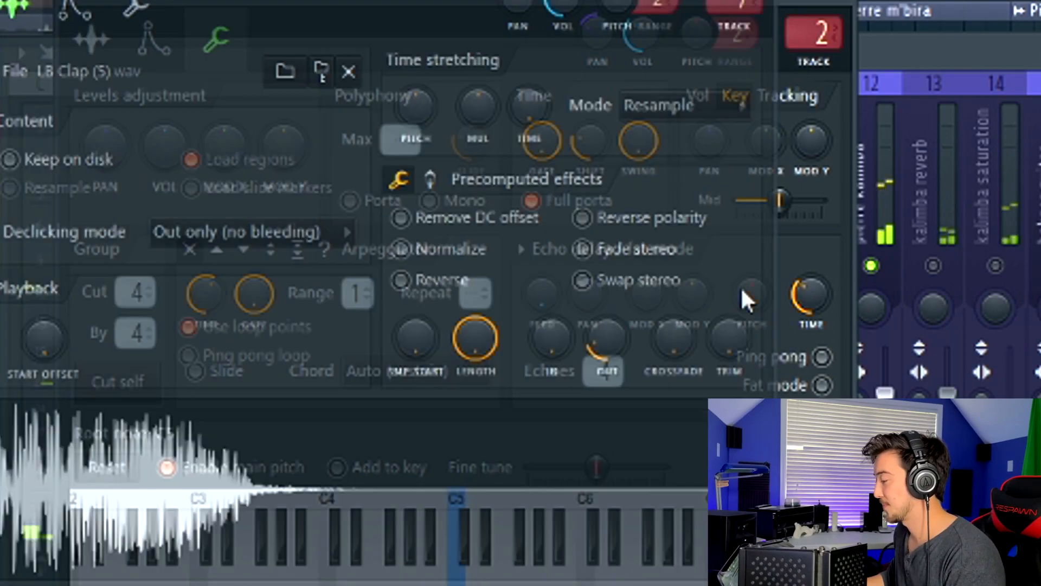